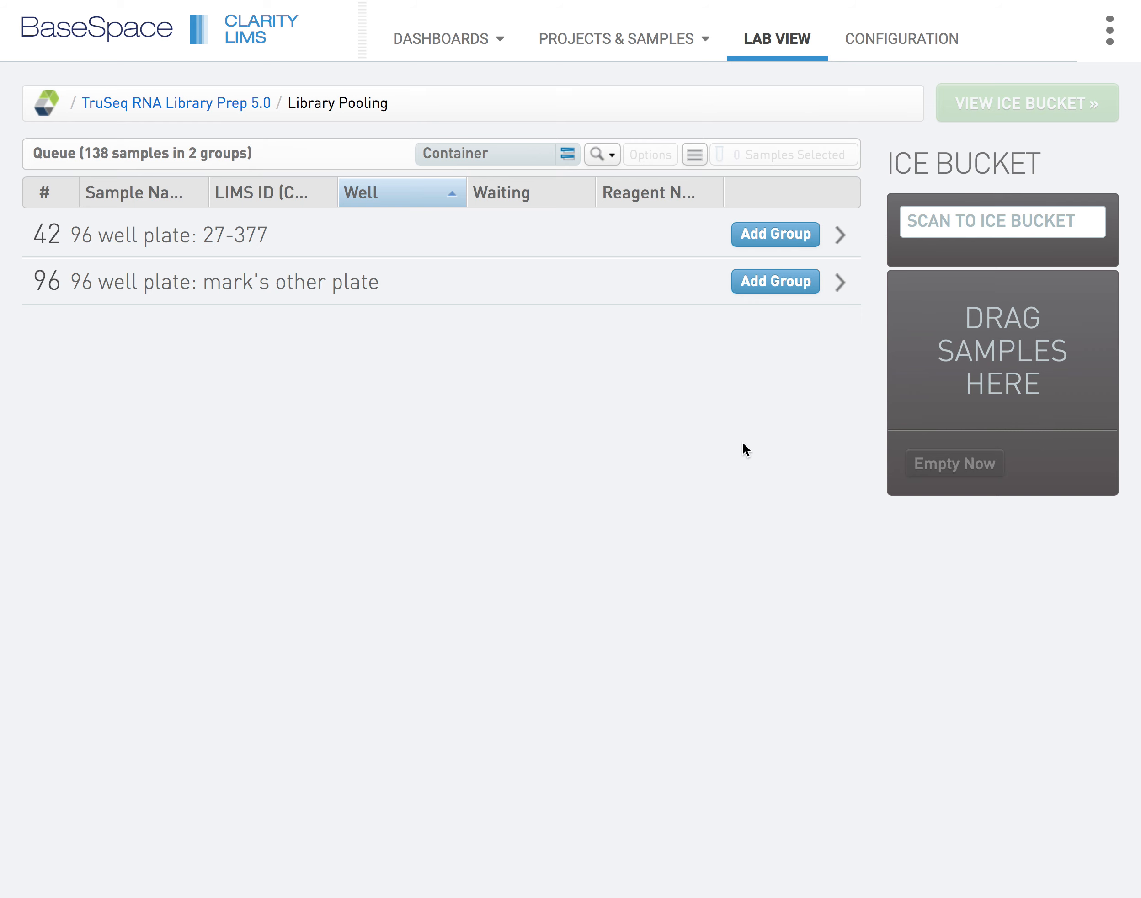
Group the Library Pooling queue by project and add the Internal Training 002 group to the ice bucket
left_click(568, 154)
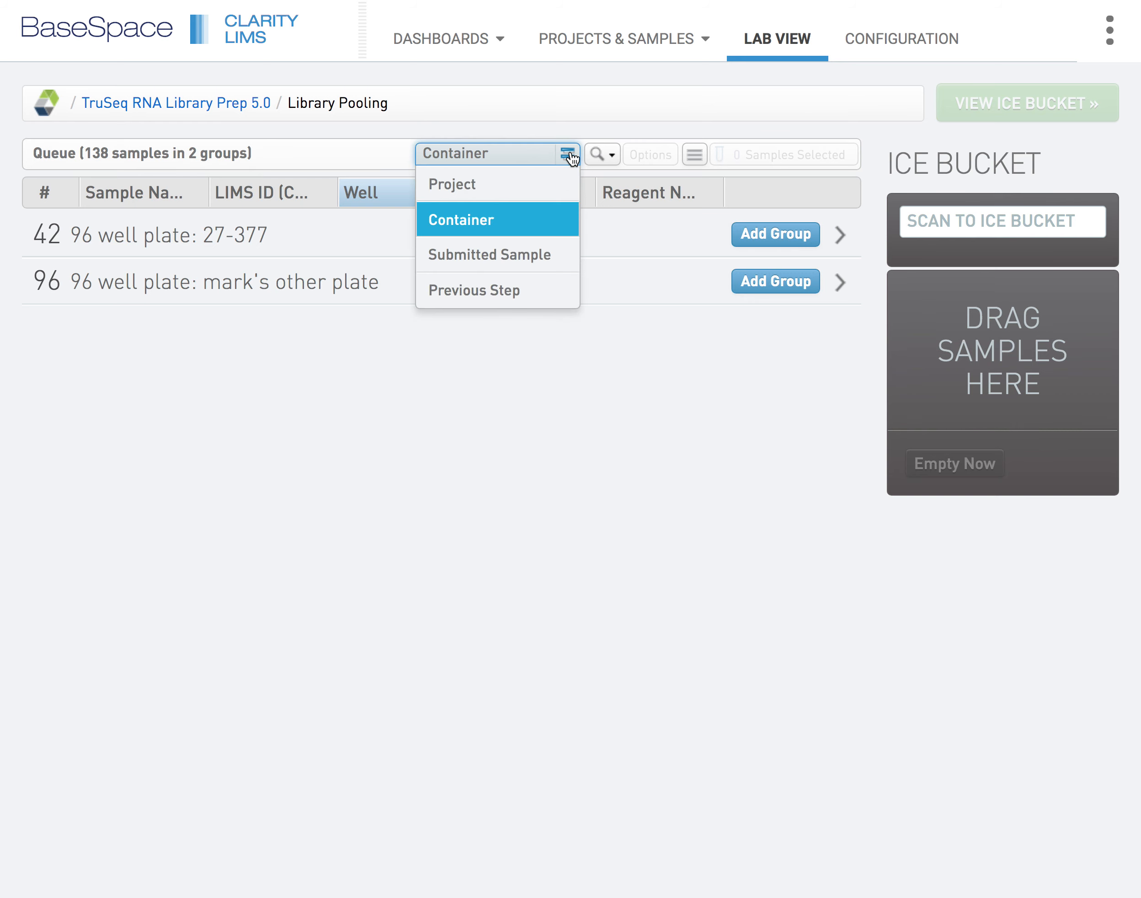
left_click(525, 185)
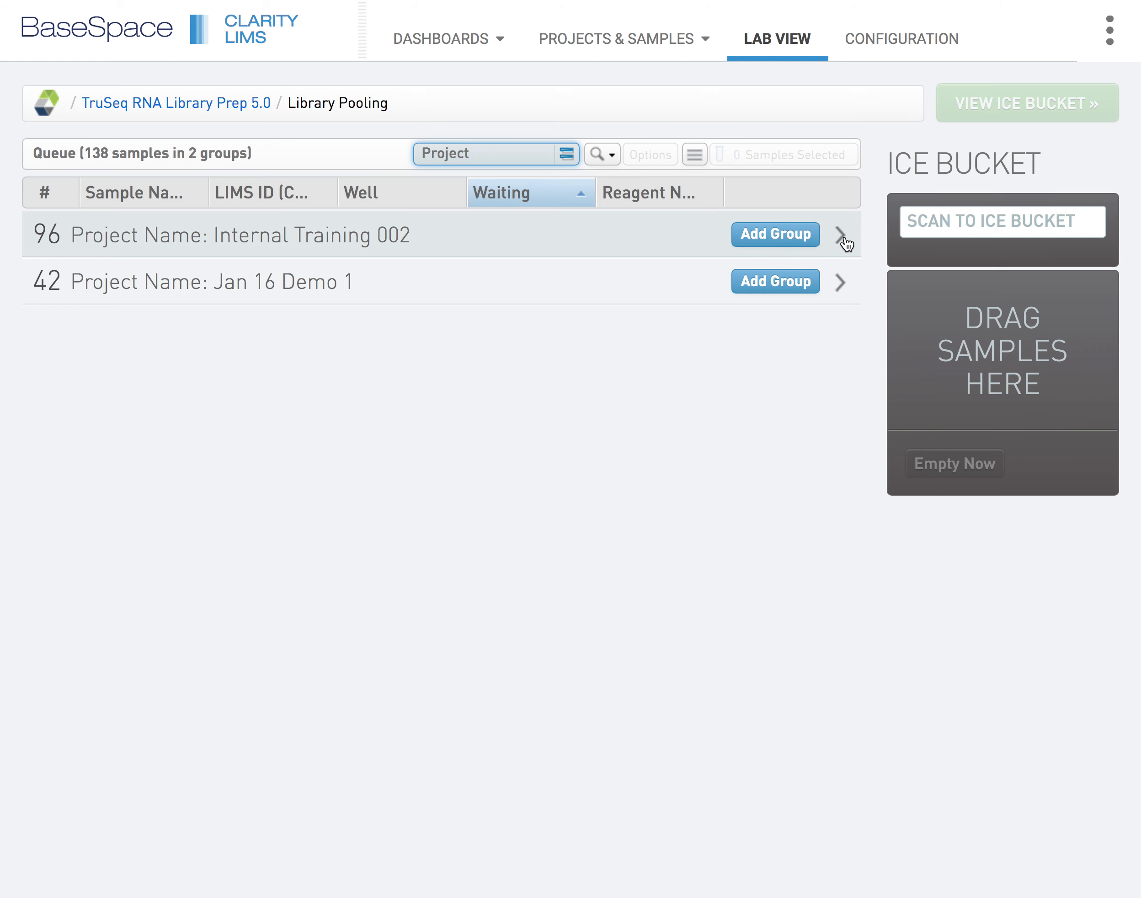
left_click(788, 234)
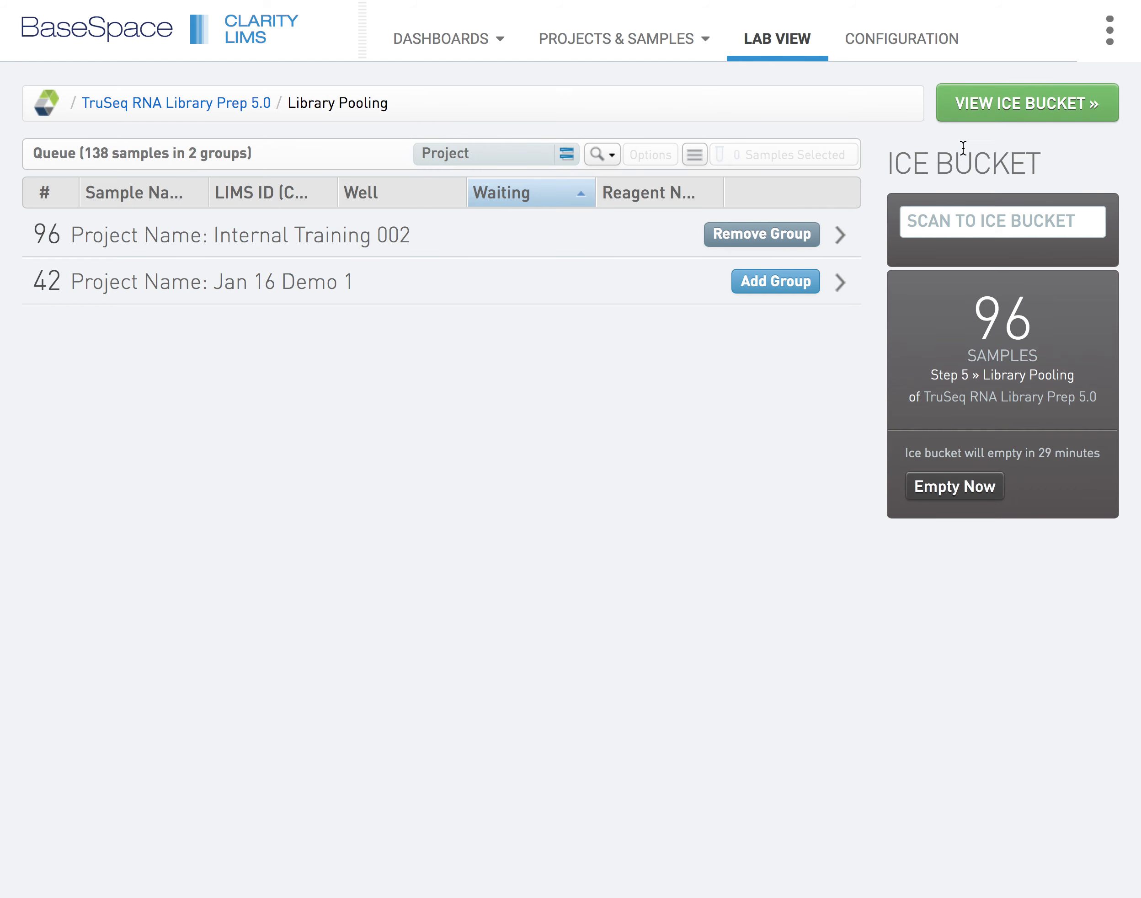
In the ice bucket, choose 96 well plate as the destination container and begin work on the samples
left_click(1057, 104)
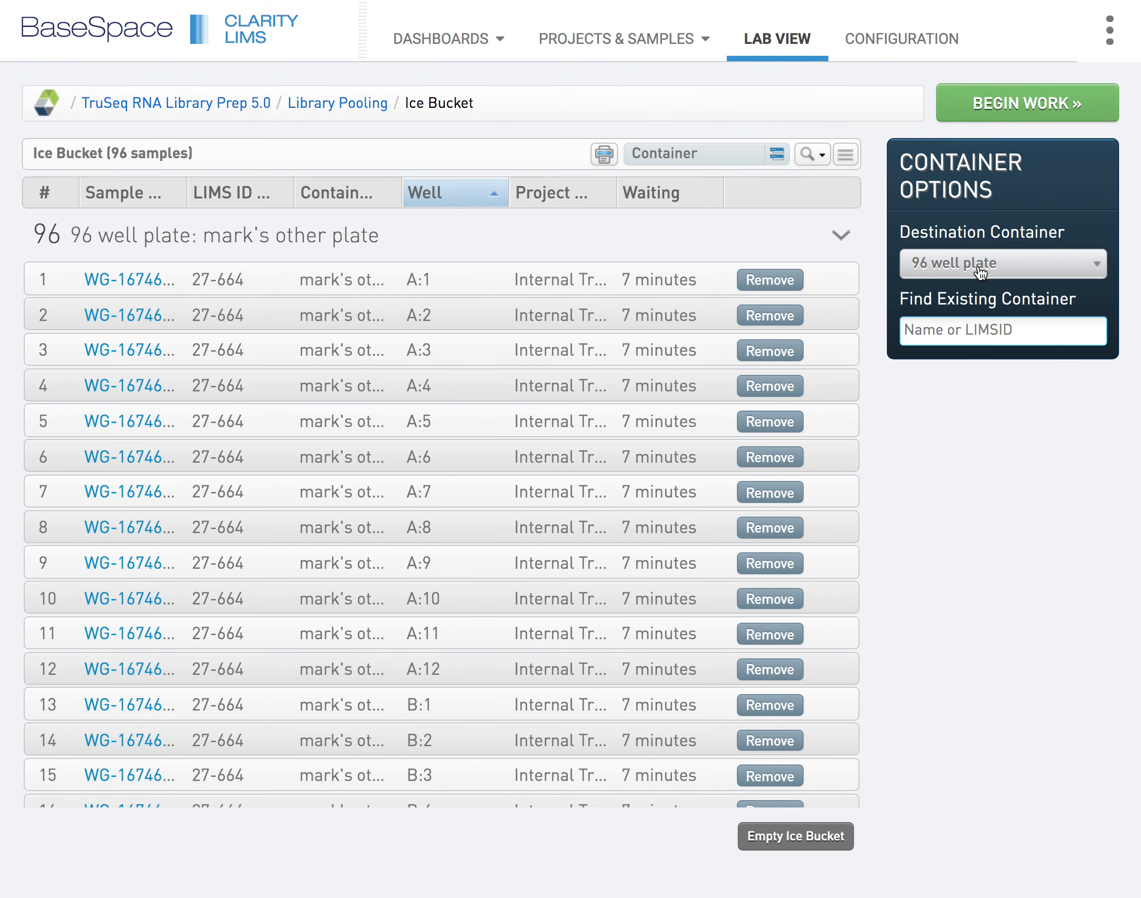
left_click(1022, 274)
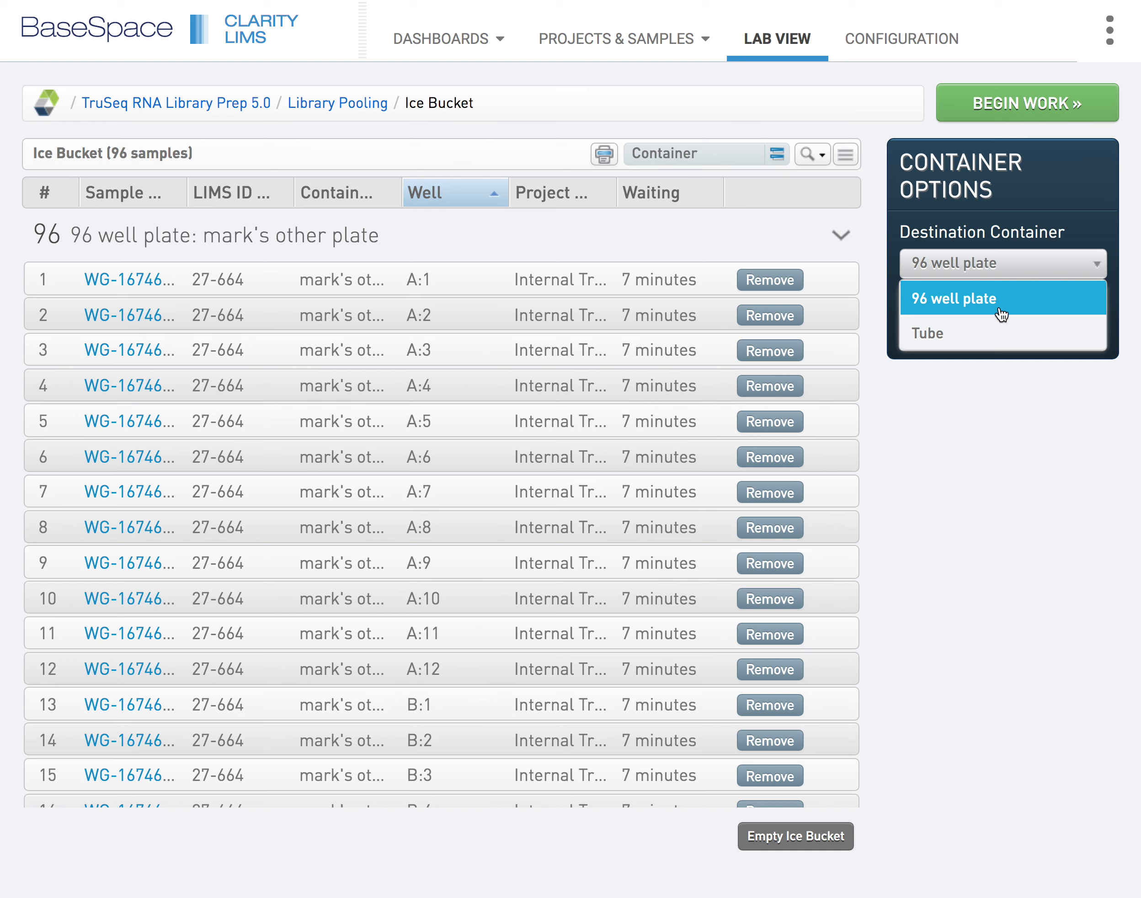
left_click(1027, 303)
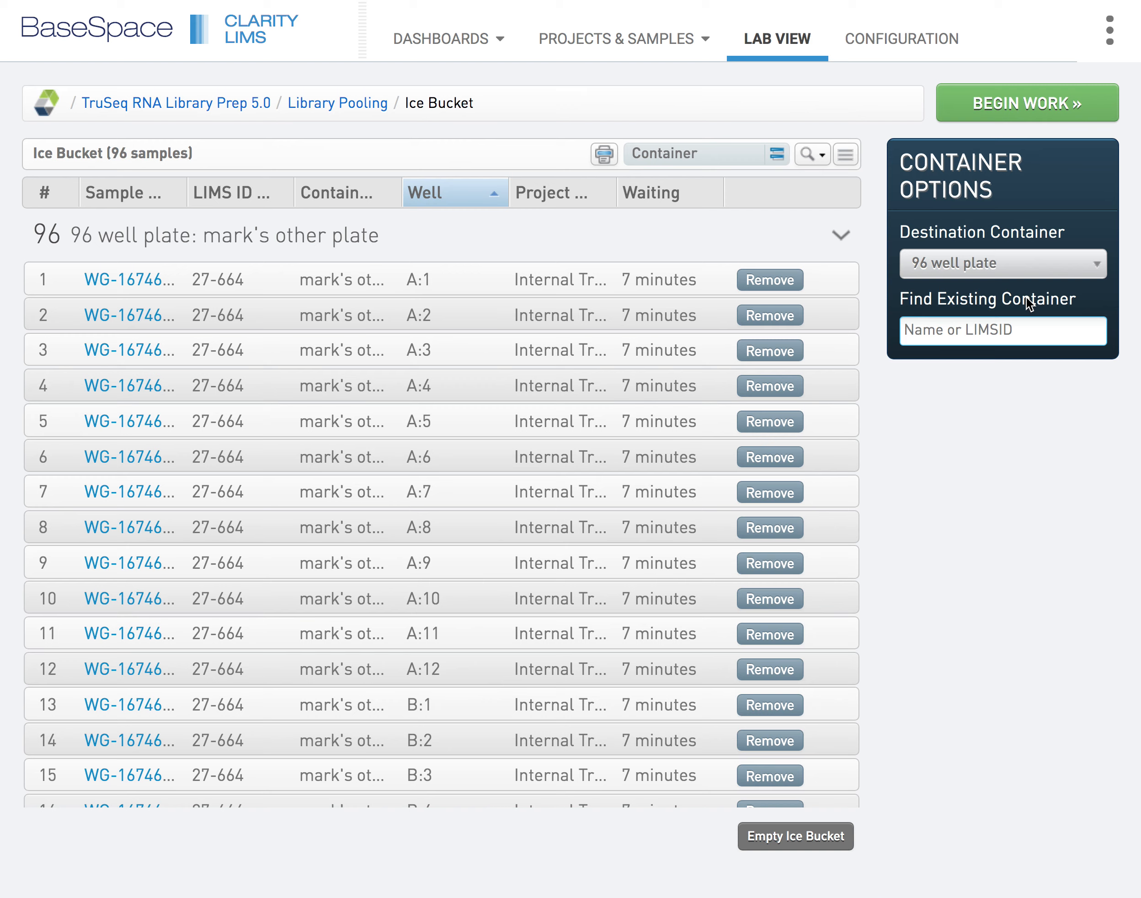
left_click(1049, 105)
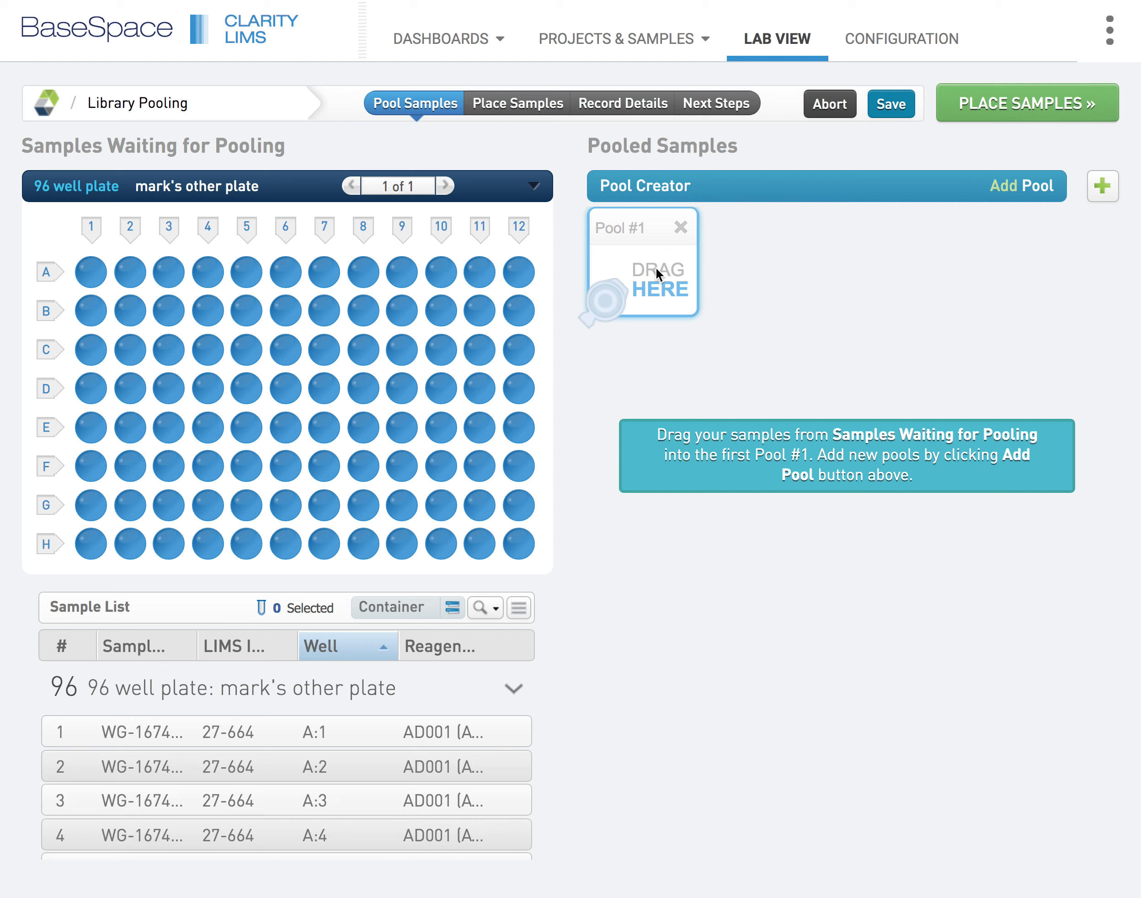
Narrow the Well column in the sample list and examine the full reagent names for plate rows A and B
left_click_drag(397, 646, 353, 647)
scroll(503, 737, "down", 1)
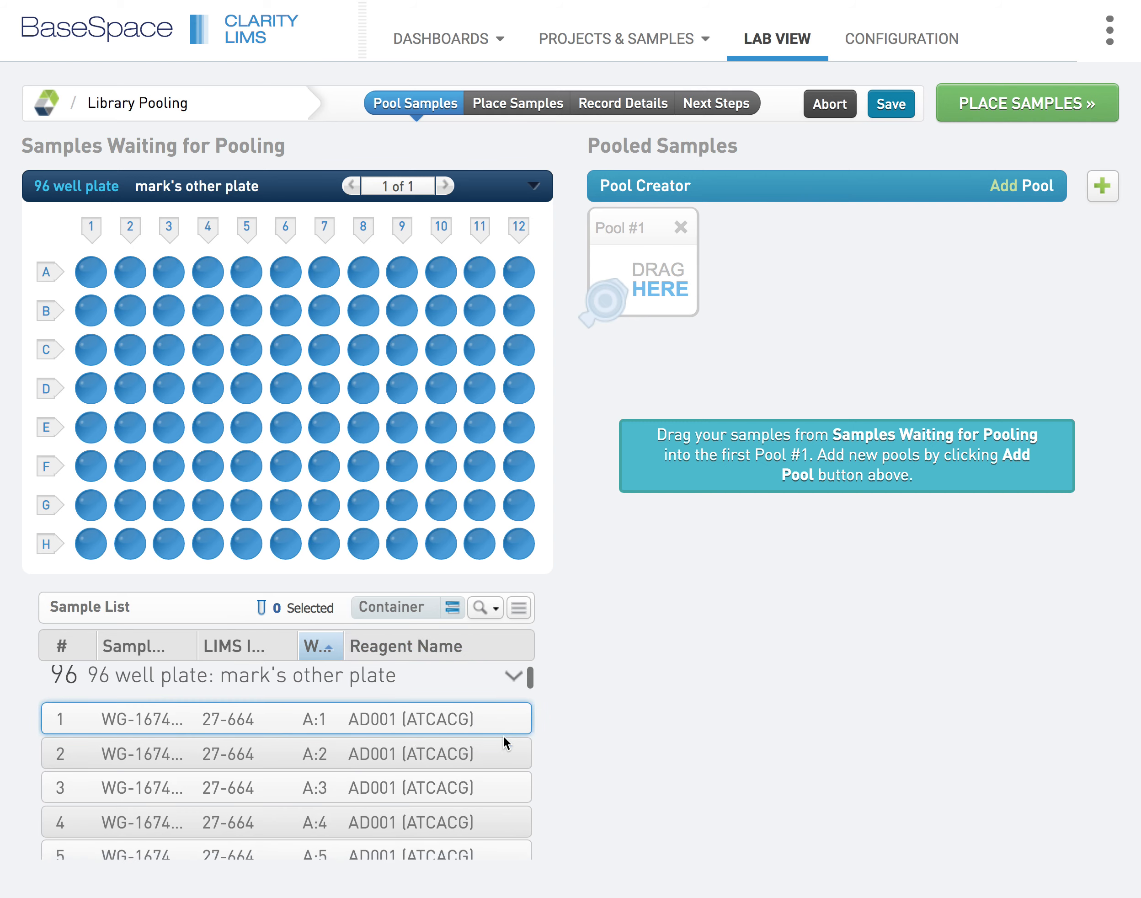
scroll(503, 736, "down", 5)
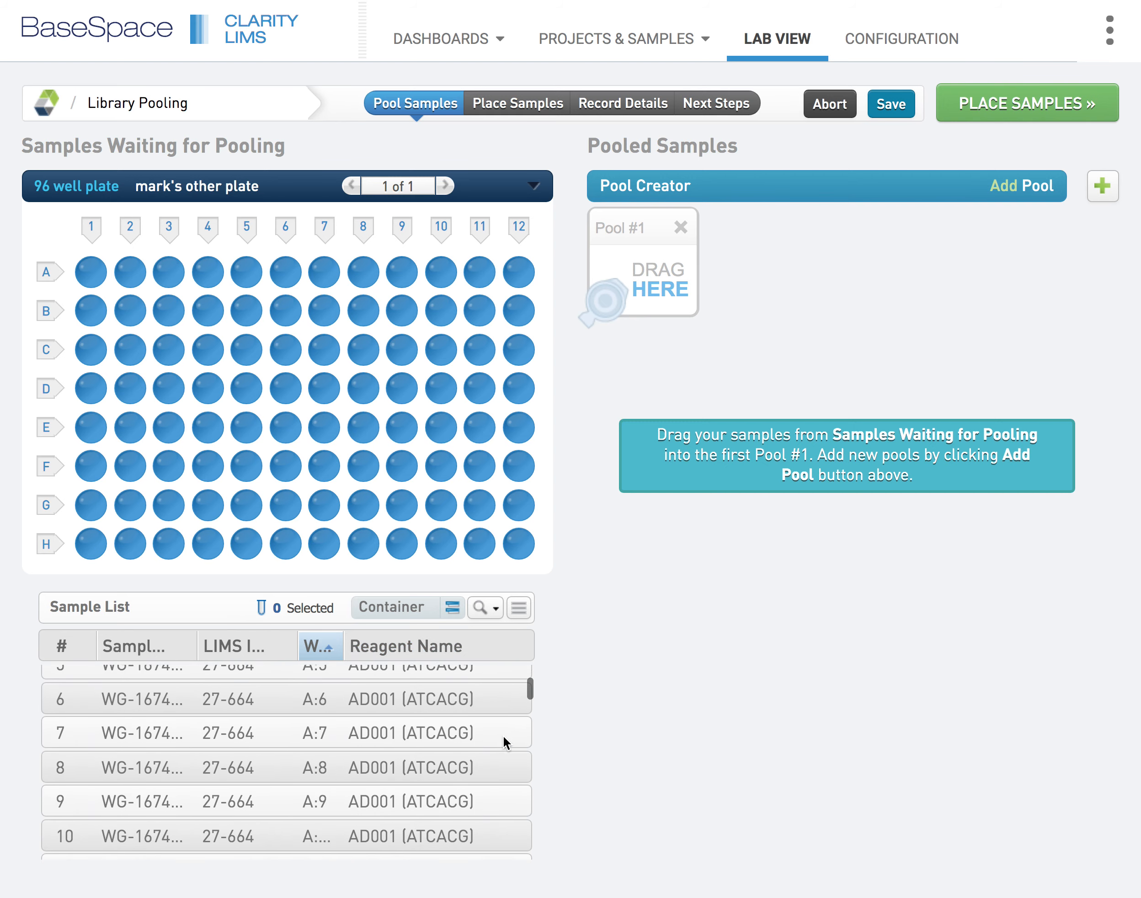
scroll(503, 737, "down", 4)
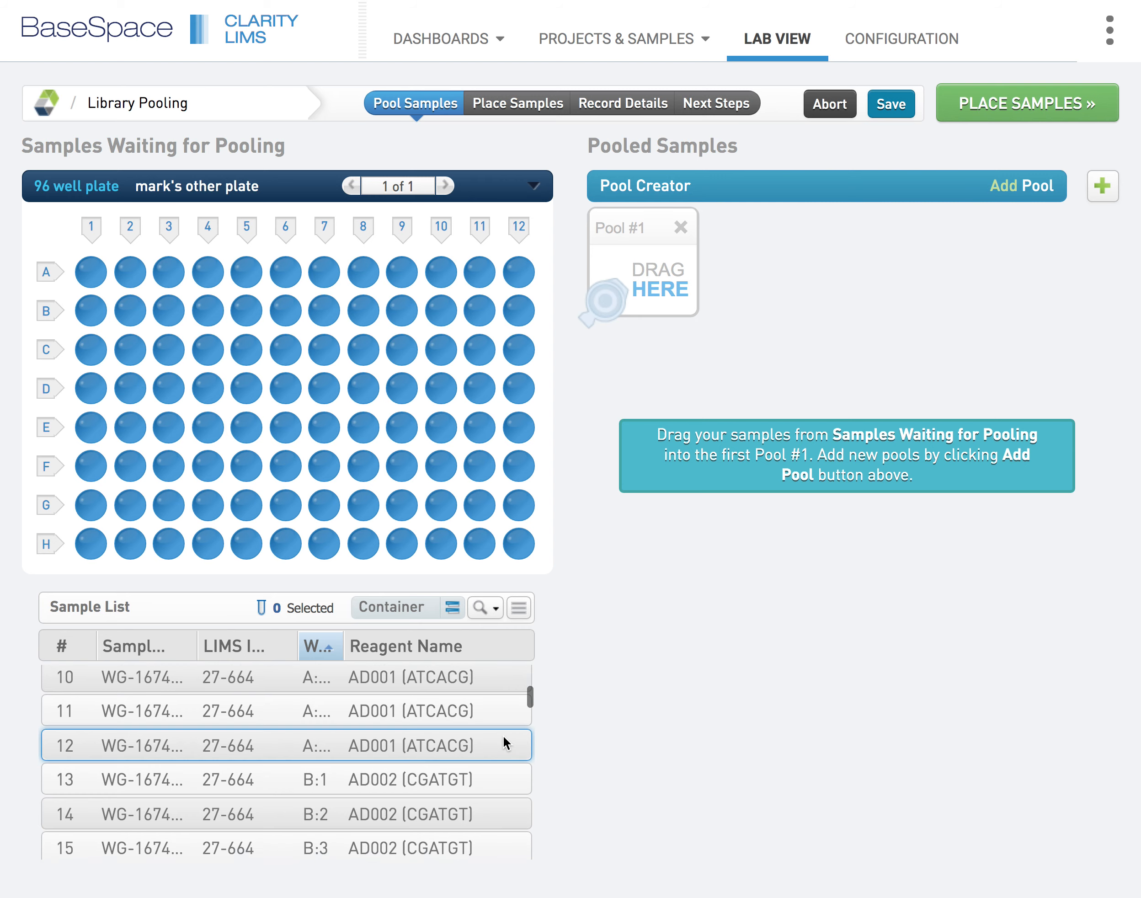
scroll(503, 736, "up", 10)
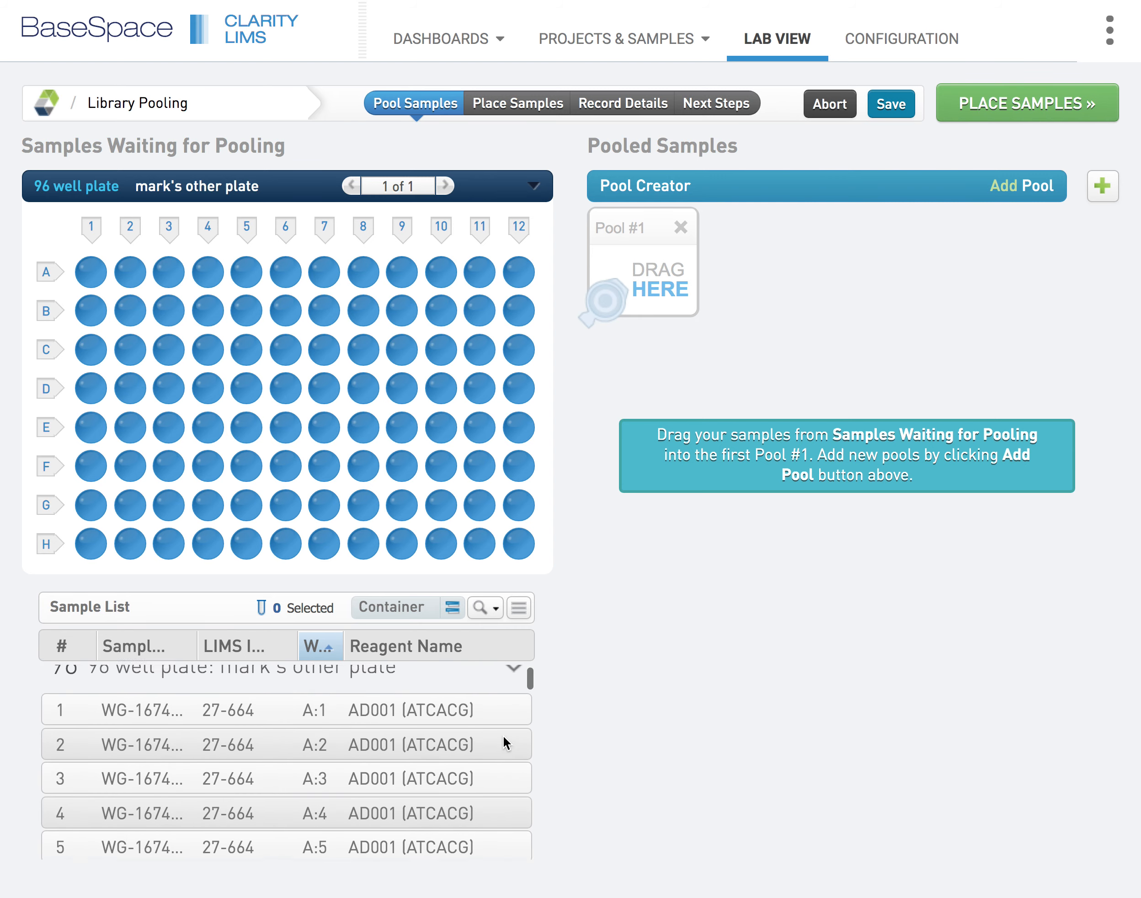
scroll(503, 737, "down", 4)
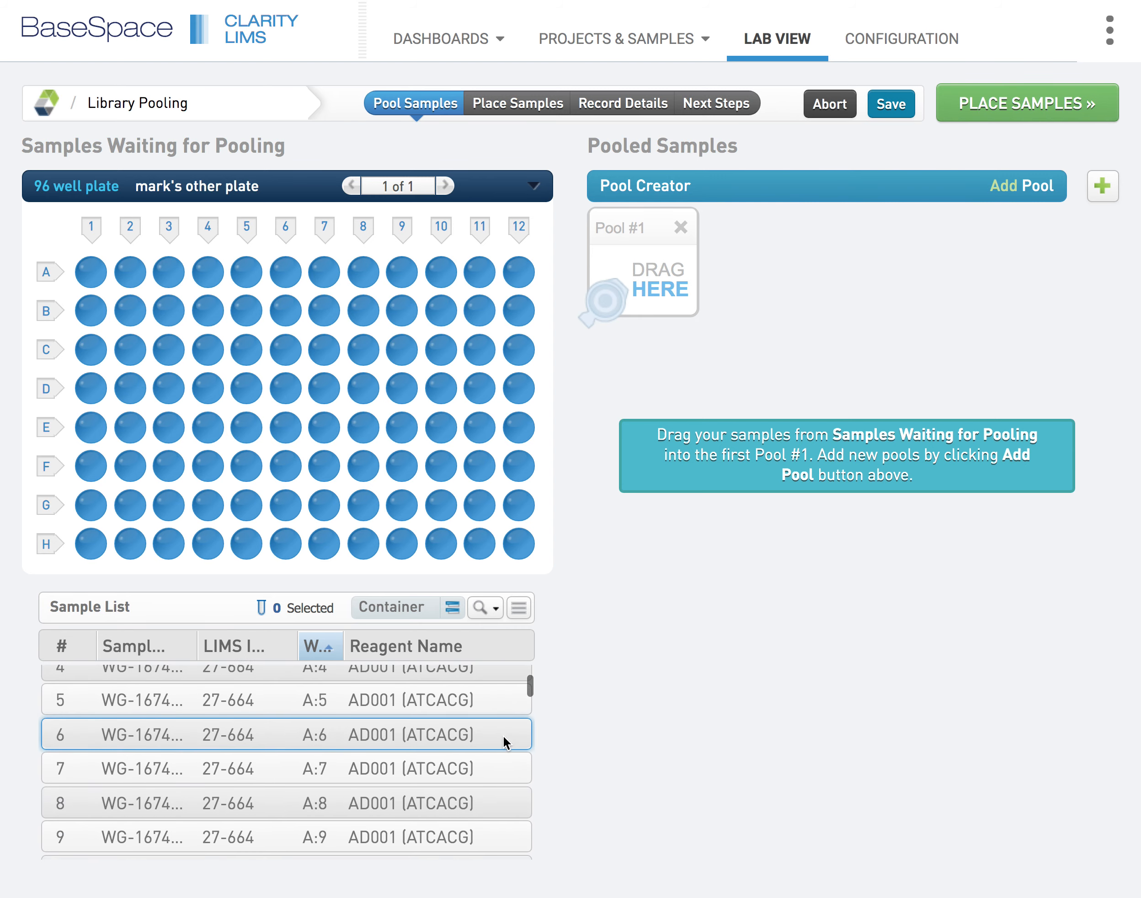
scroll(503, 736, "down", 3)
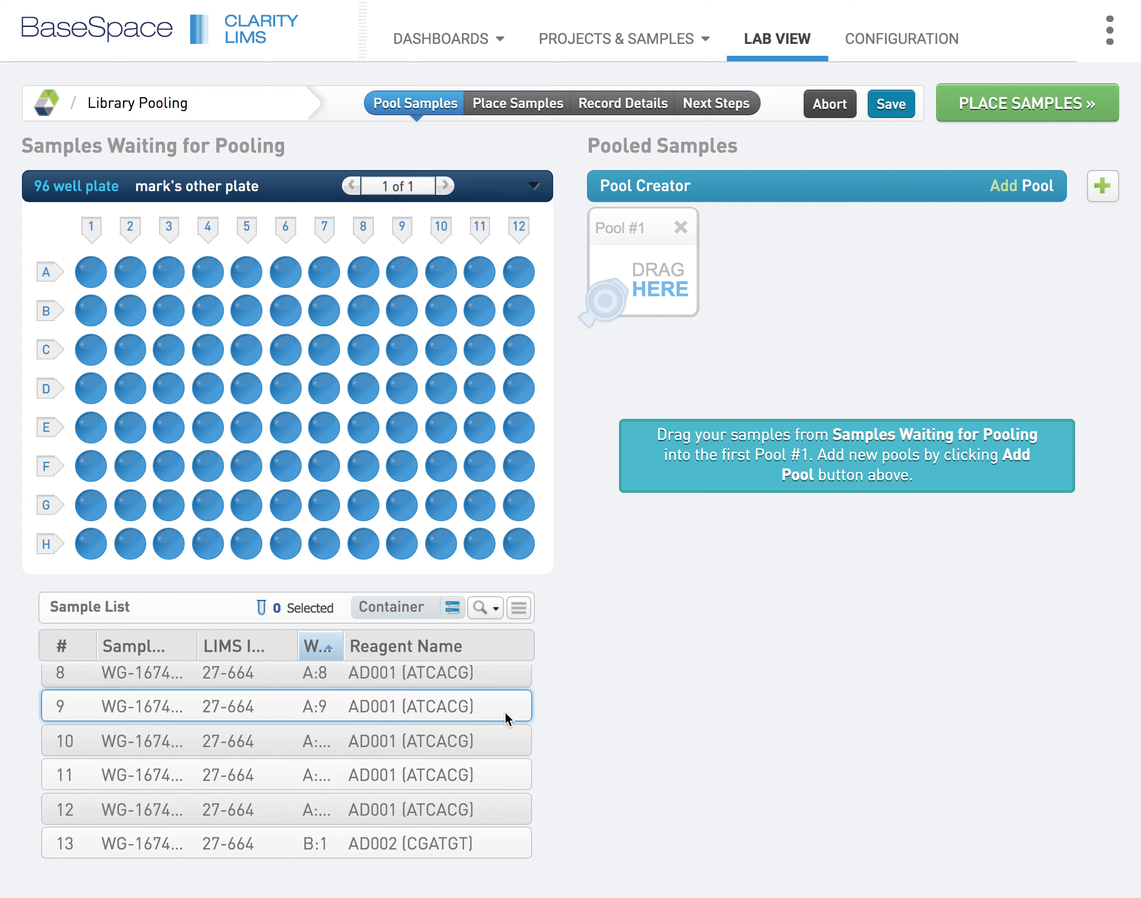
scroll(505, 714, "down", 3)
scroll(504, 712, "down", 1)
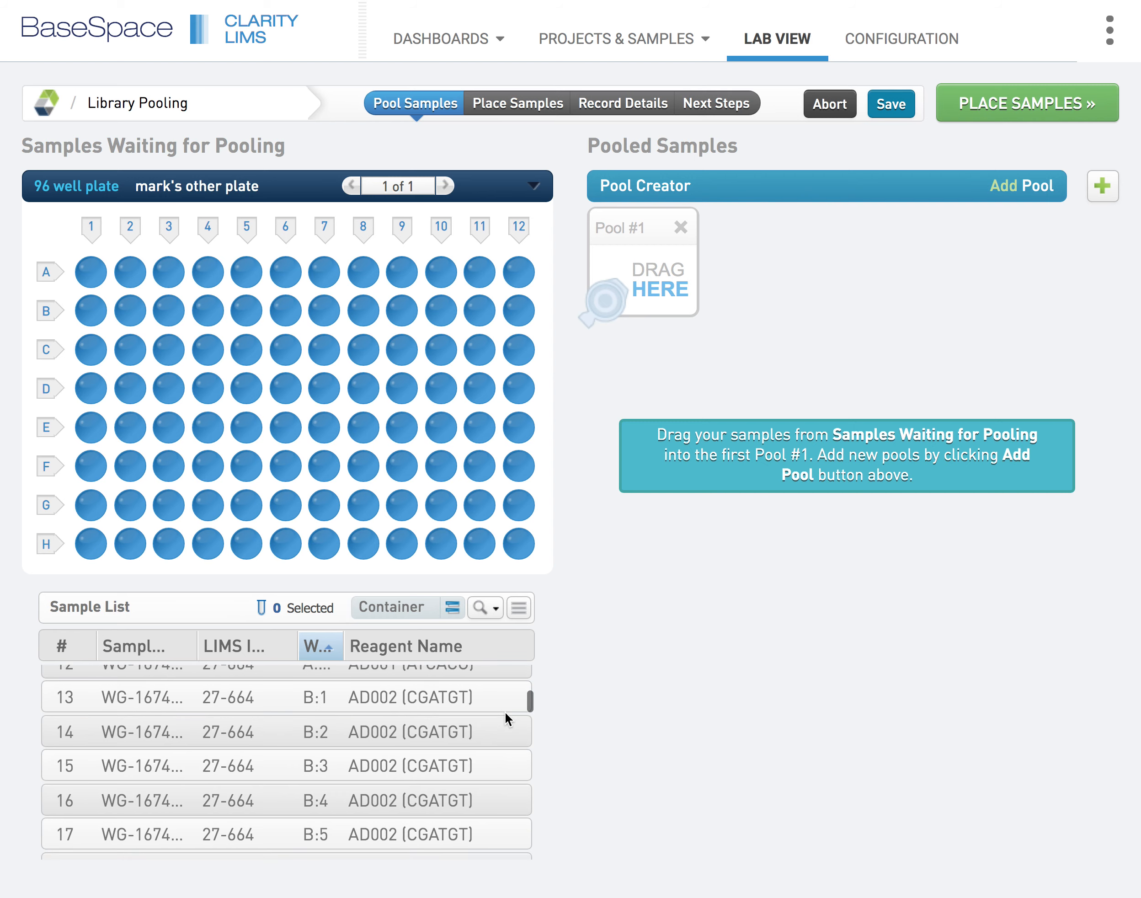
scroll(505, 712, "up", 3)
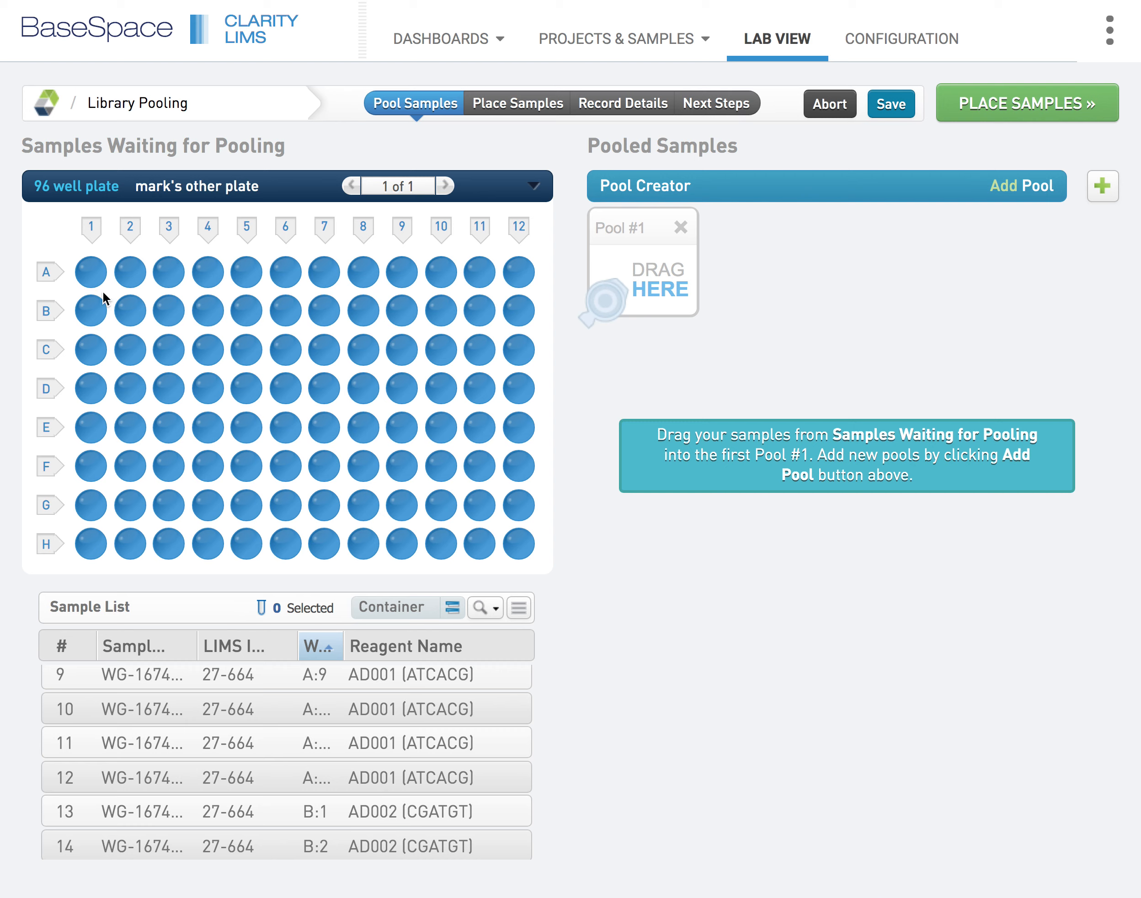
Try to combine the samples from wells A:1 and A:6 in Pool #1, and remove the A:1 sample from the pool
left_click_drag(90, 273, 647, 261)
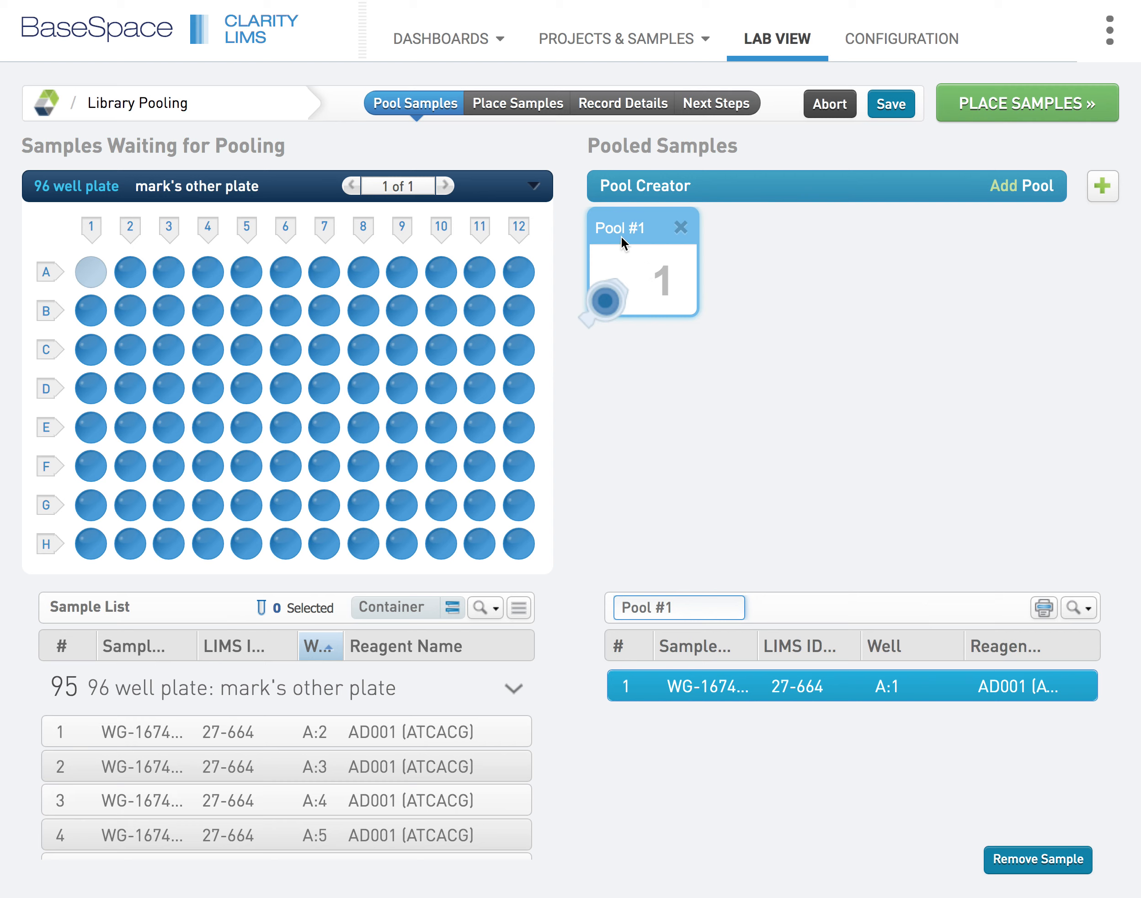
left_click_drag(285, 271, 636, 271)
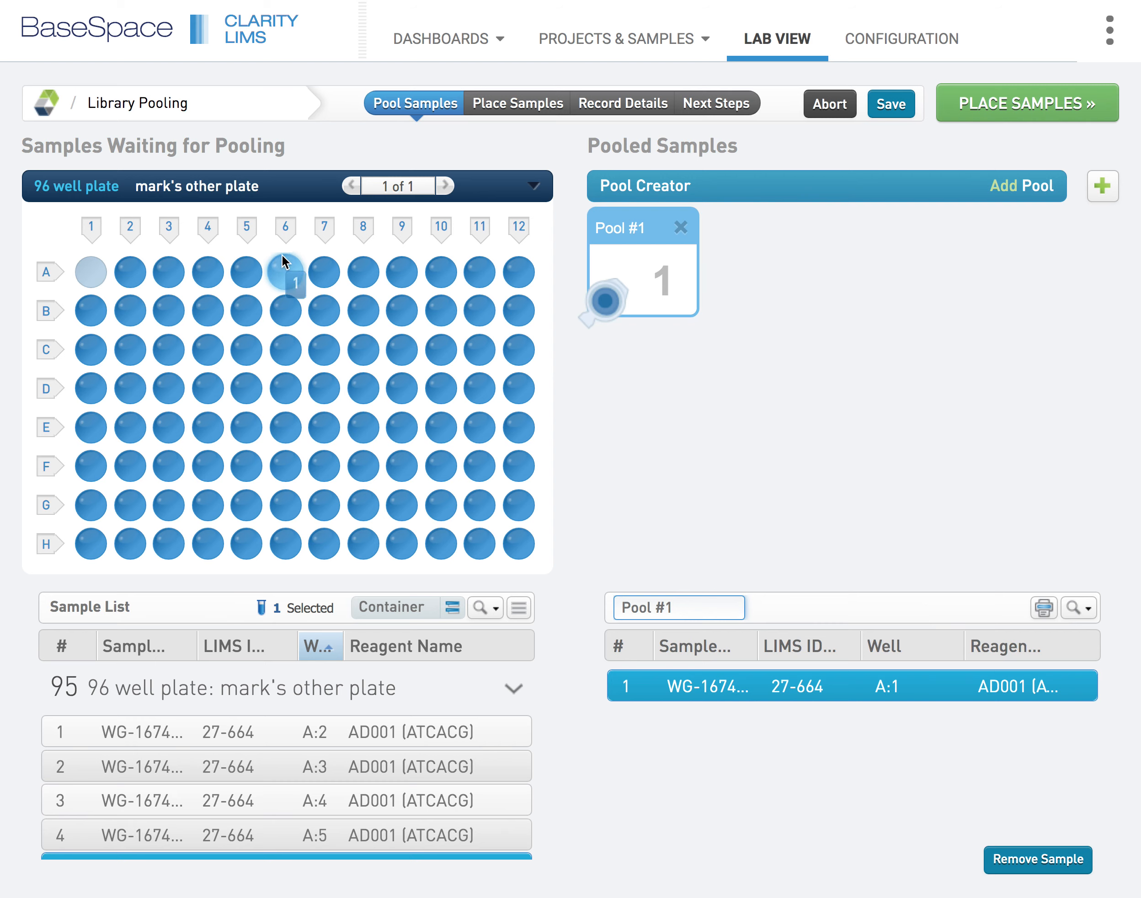
left_click(1043, 859)
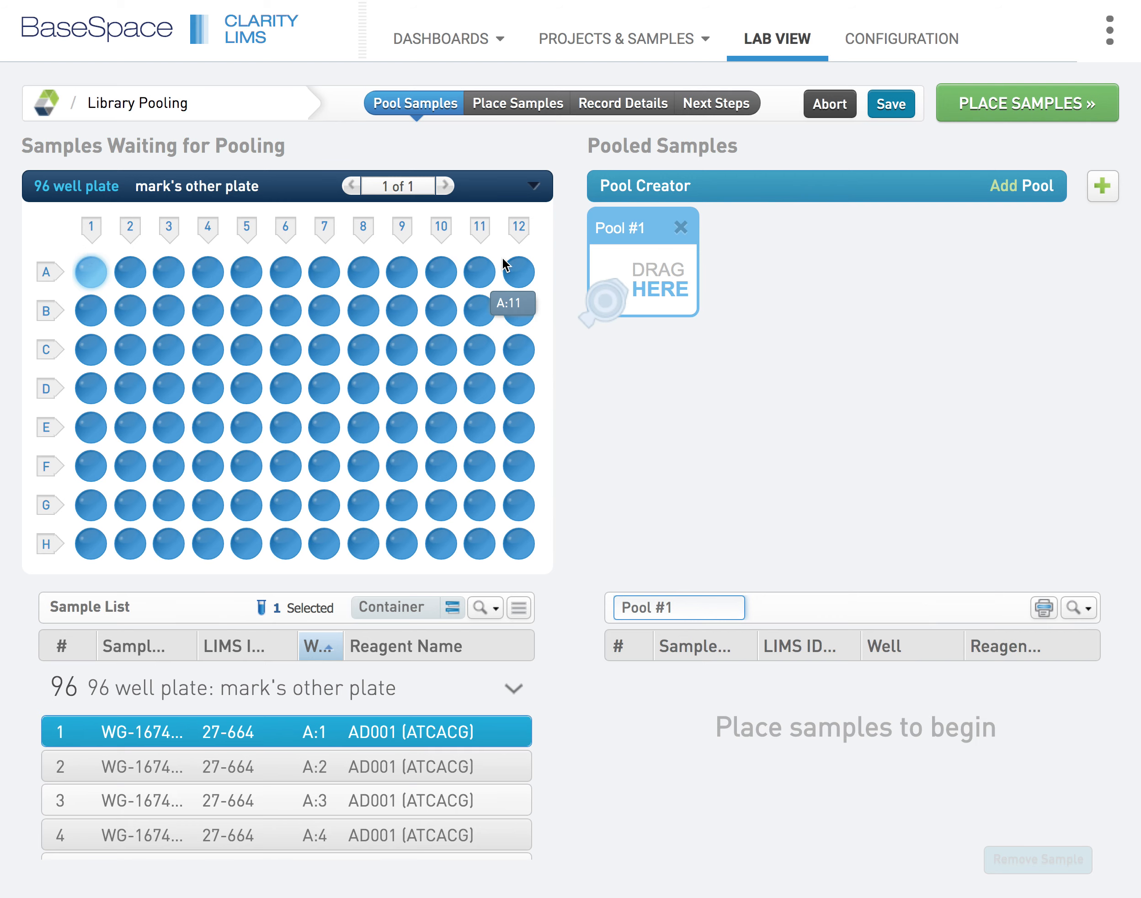
Add eleven more empty pools so that the pool creator runs from Pool #1 to Pool #12
left_click(1104, 186)
left_click(1104, 187)
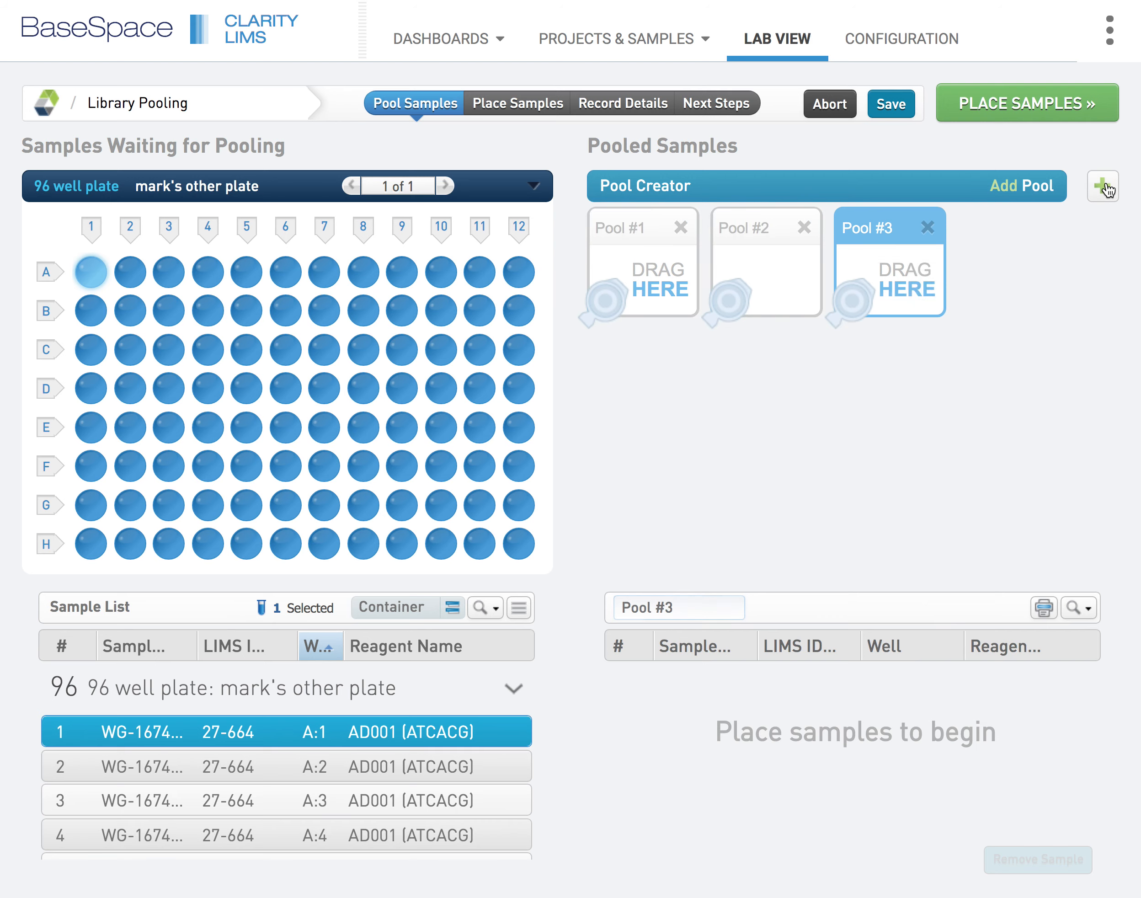
left_click(1105, 186)
left_click(1104, 186)
left_click(1104, 186)
left_click(1104, 187)
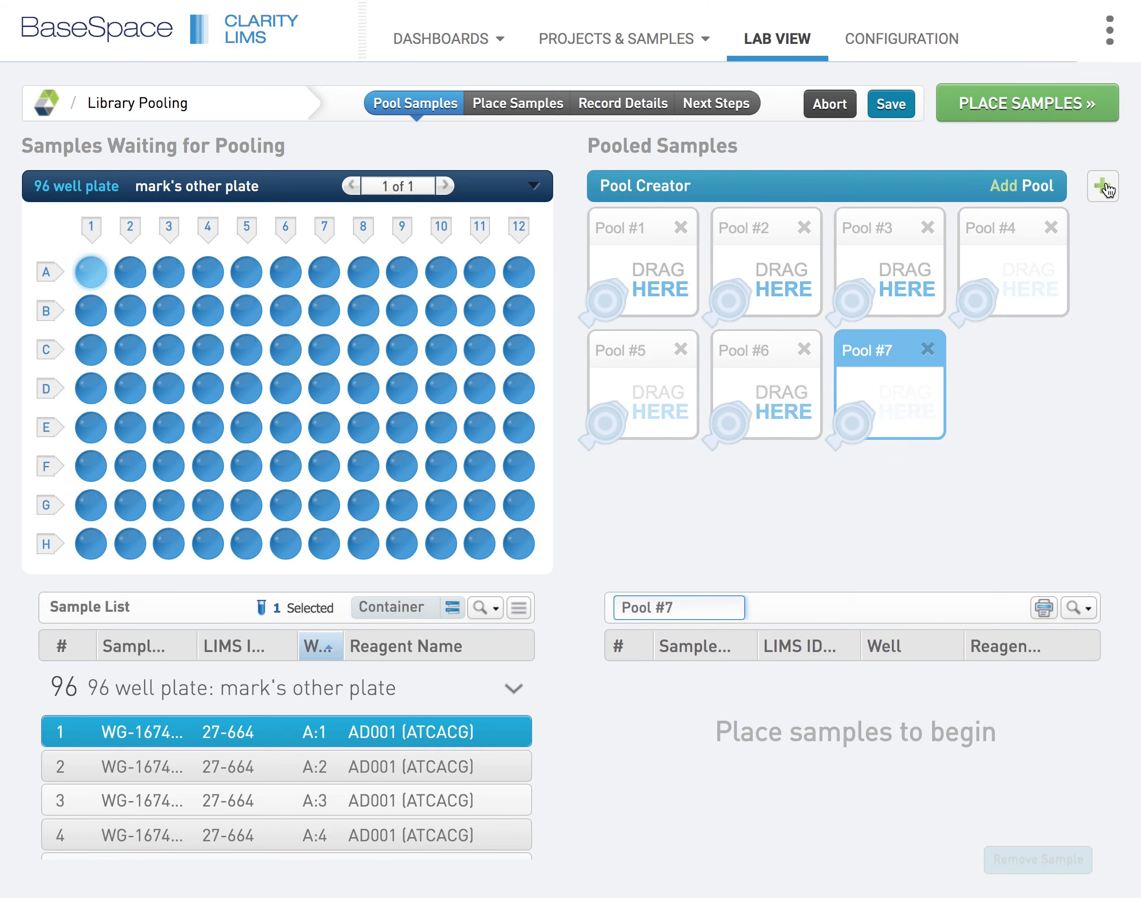
left_click(1104, 187)
left_click(1105, 187)
left_click(1104, 187)
left_click(1105, 186)
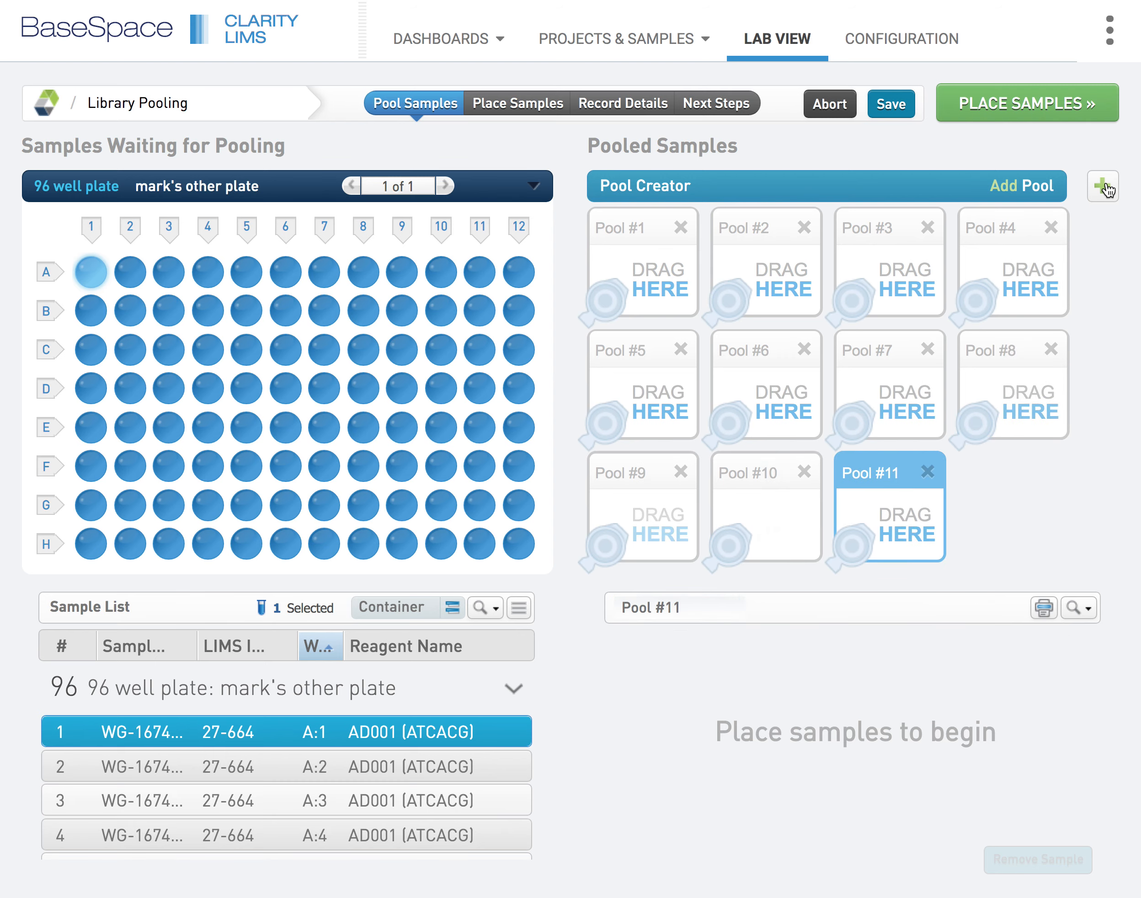
left_click(1104, 187)
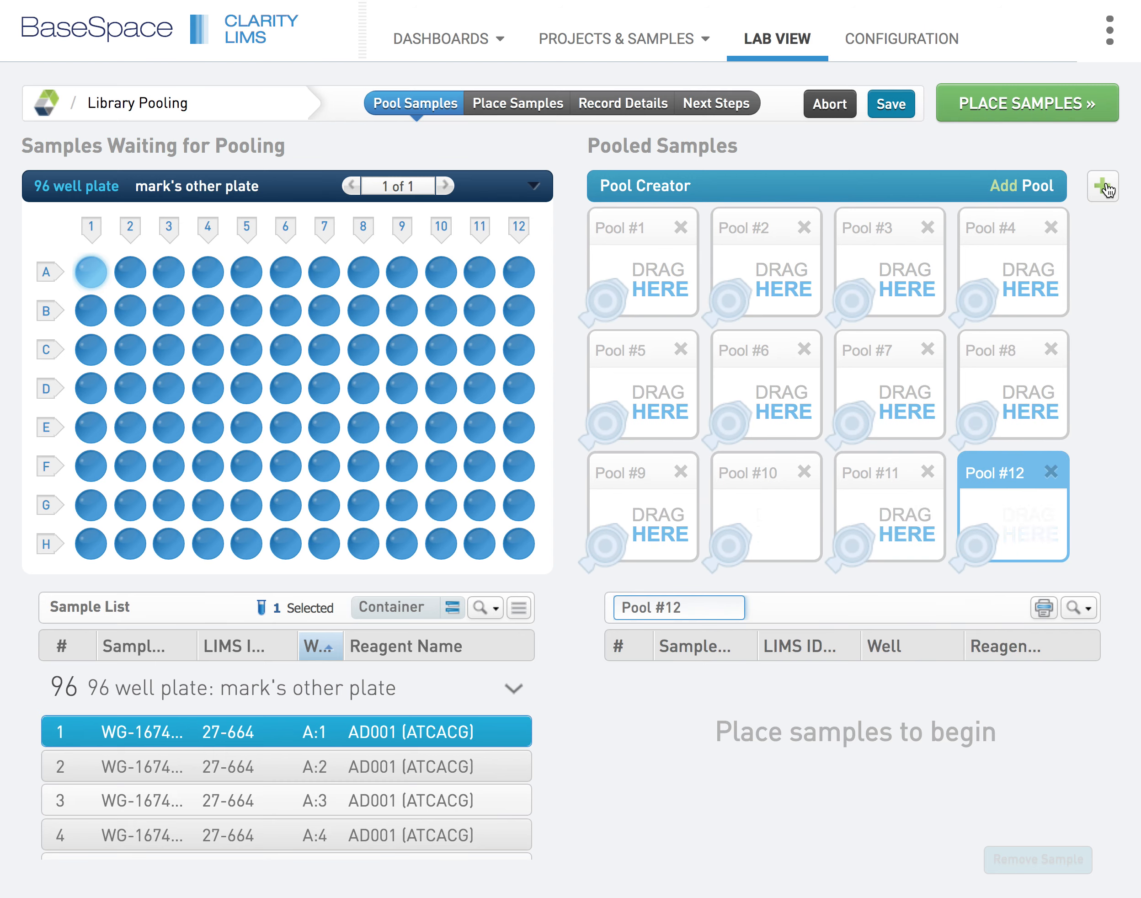
Pool the samples of plate columns 1, 2, 3 and 4 into Pools #1, #2, #3 and #4, one column per pool
left_click(92, 229)
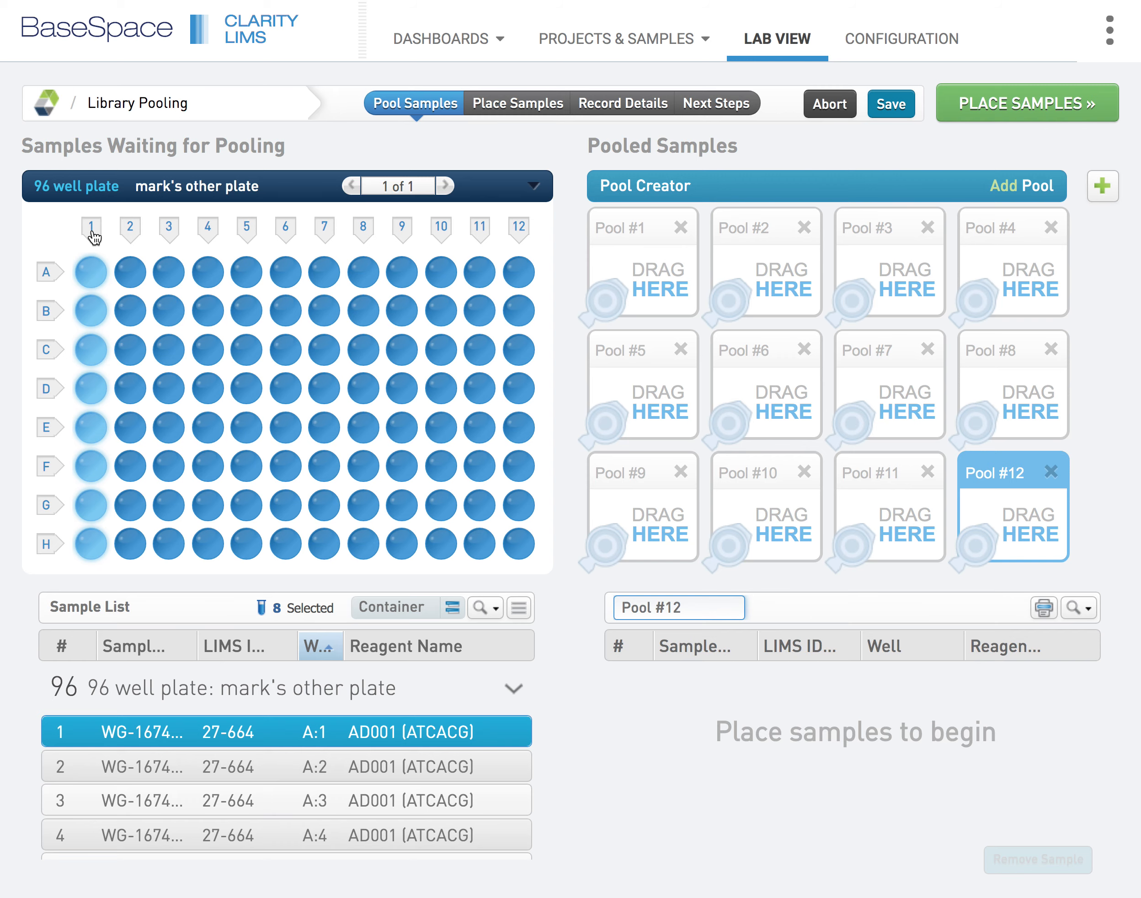
left_click_drag(92, 267, 663, 262)
left_click(130, 229)
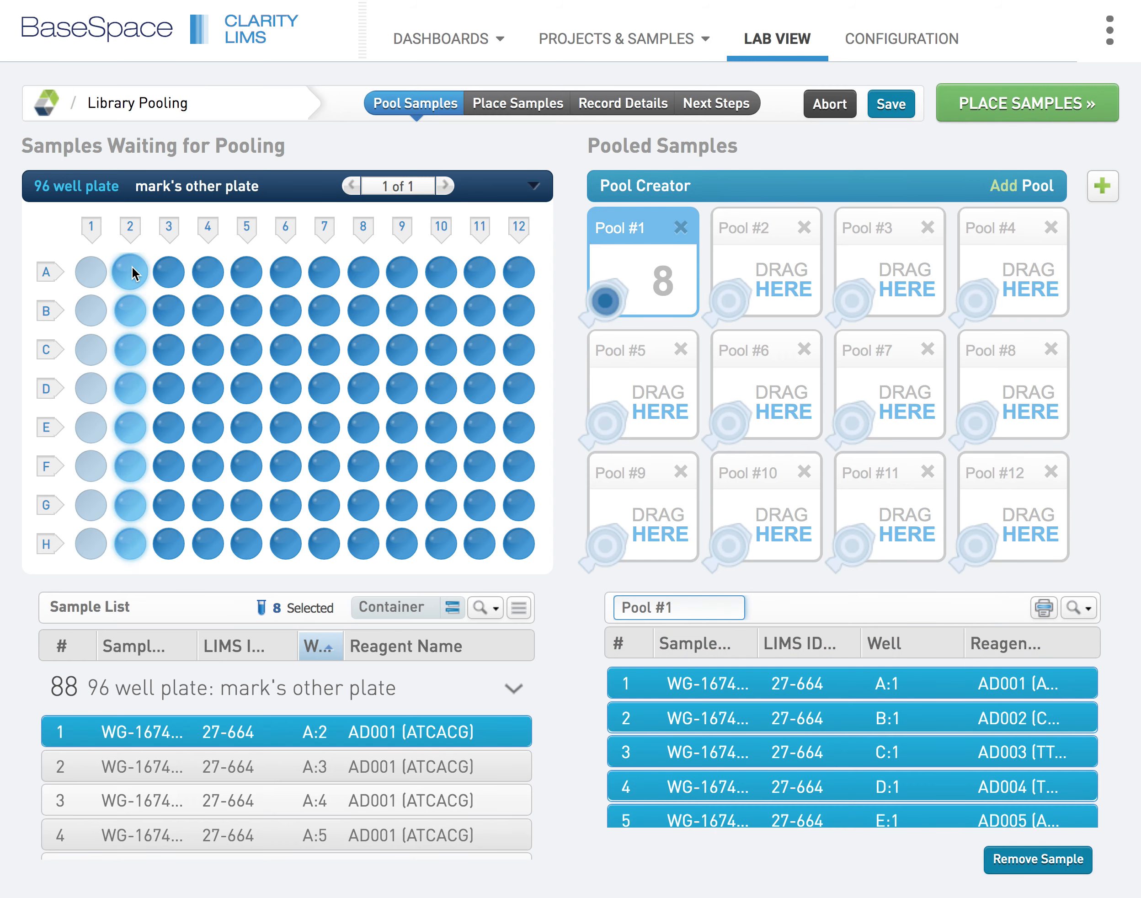
left_click_drag(130, 272, 767, 296)
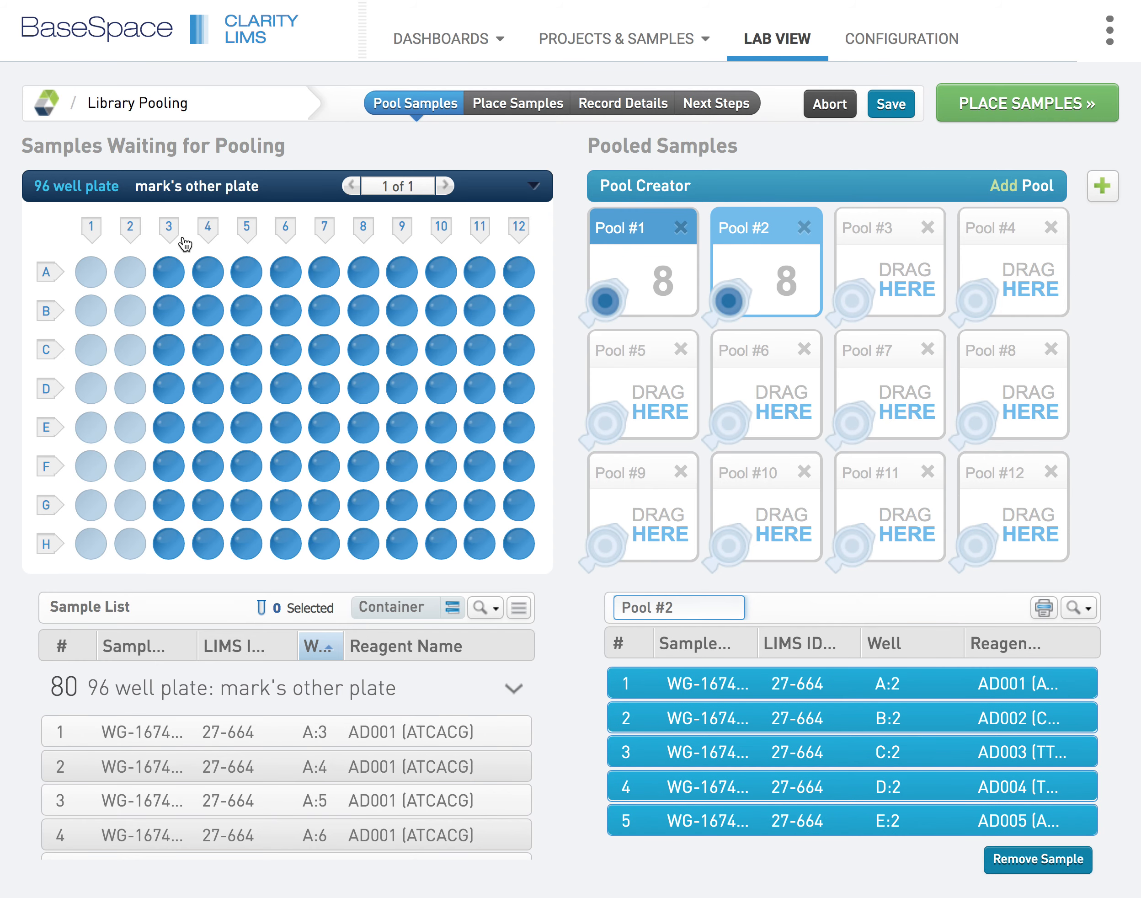
left_click(169, 231)
left_click_drag(168, 267, 889, 267)
left_click(208, 231)
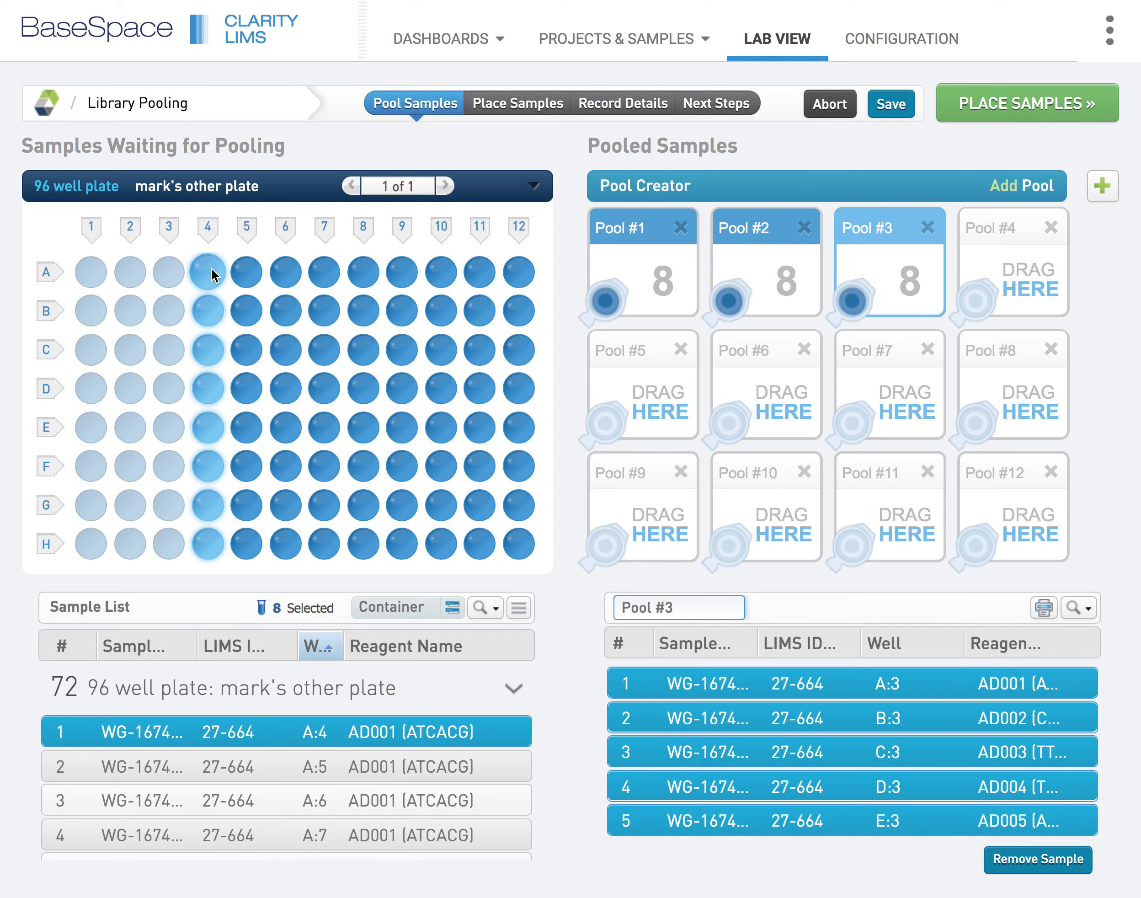
left_click_drag(214, 271, 1053, 296)
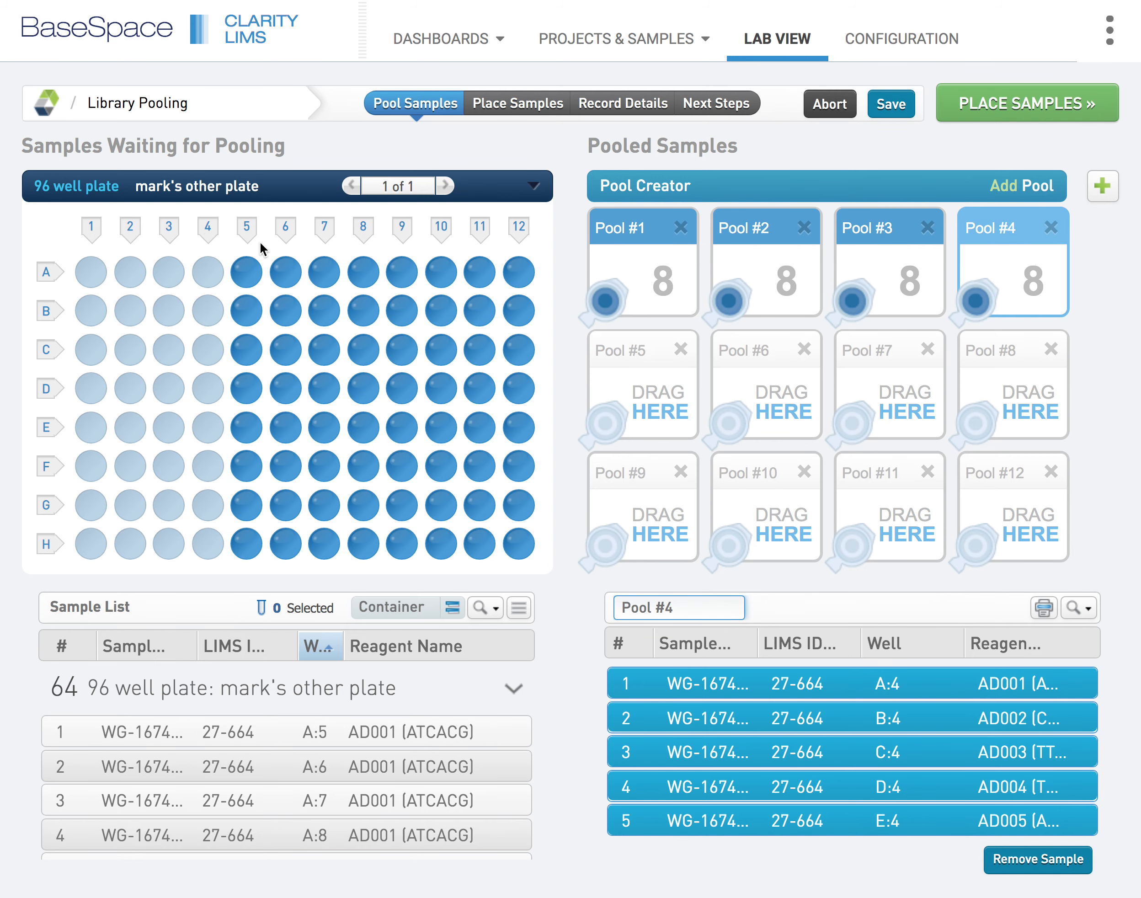
Pool the samples of plate columns 5, 6, 7 and 8 into Pools #5, #6, #7 and #8, one column per pool
left_click(244, 232)
left_click_drag(242, 273, 651, 398)
left_click(286, 229)
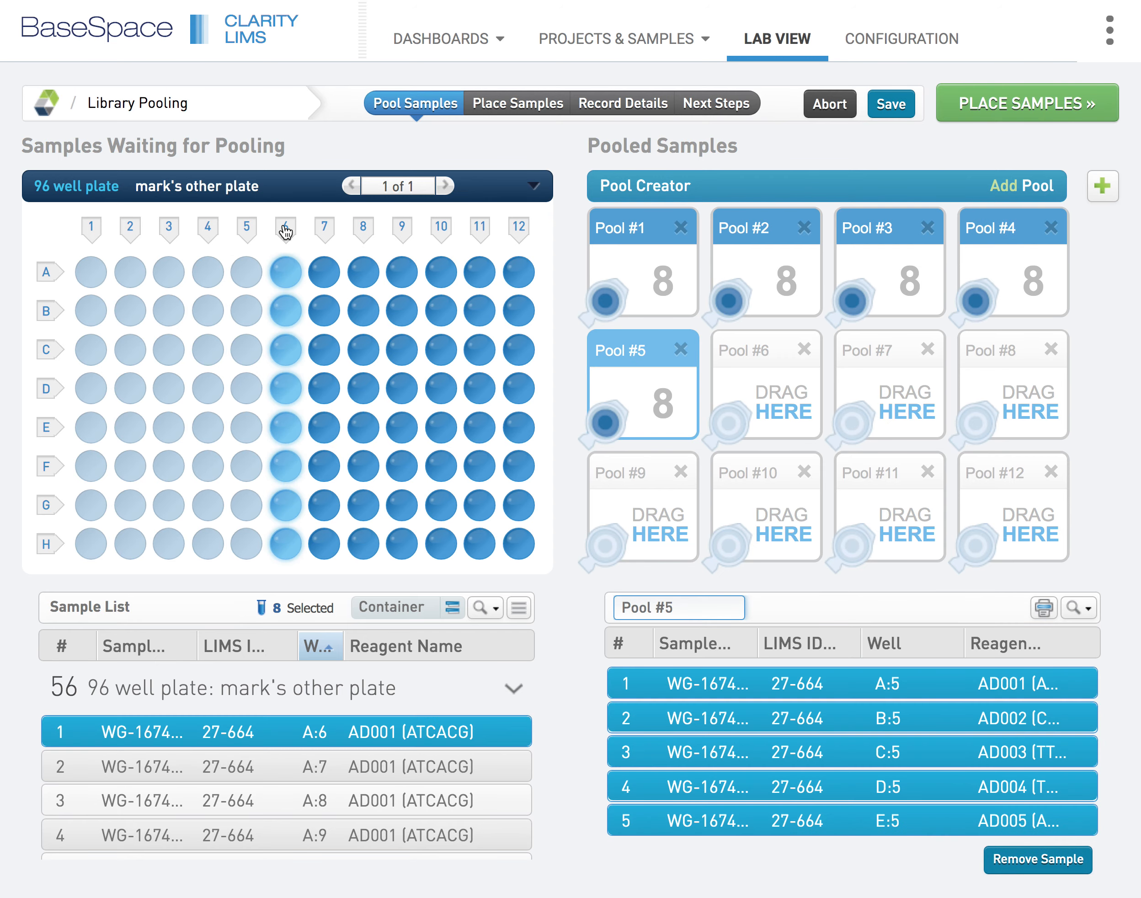
left_click_drag(285, 279, 789, 413)
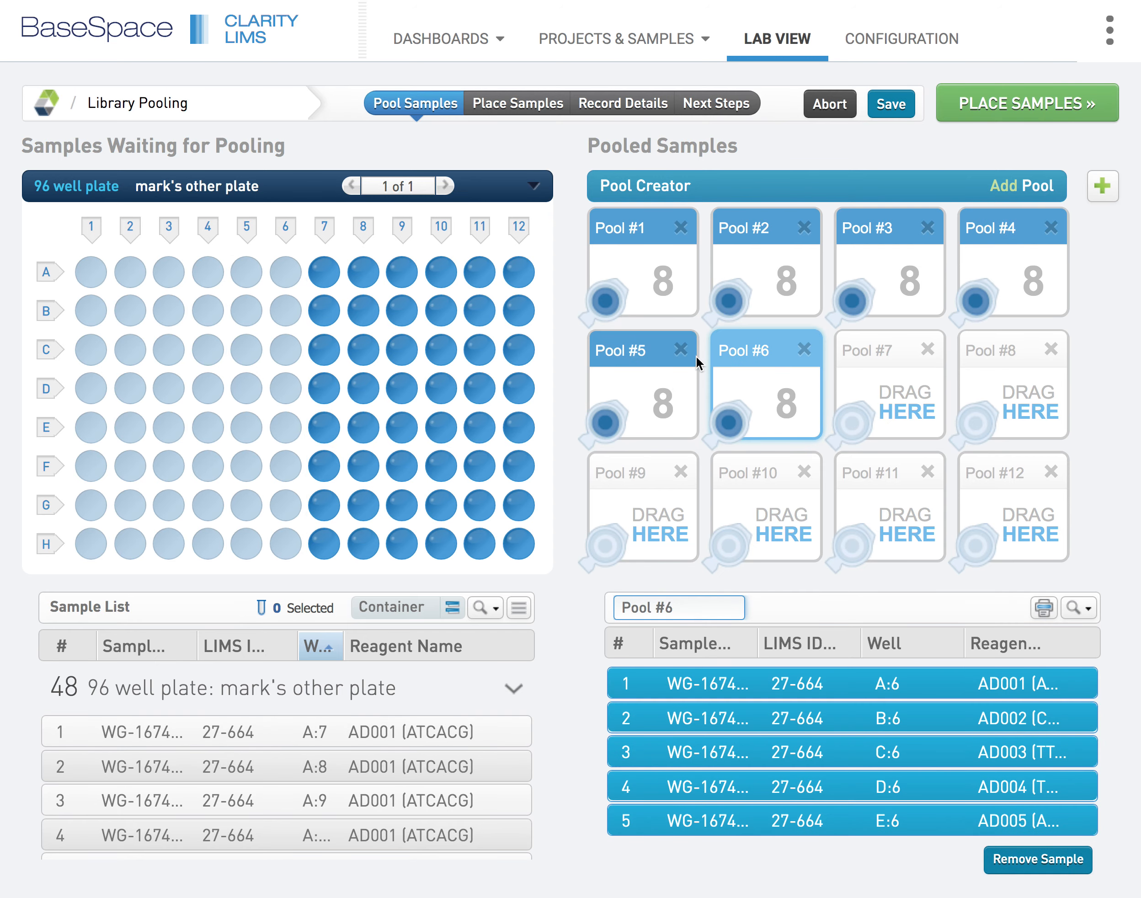
left_click(325, 228)
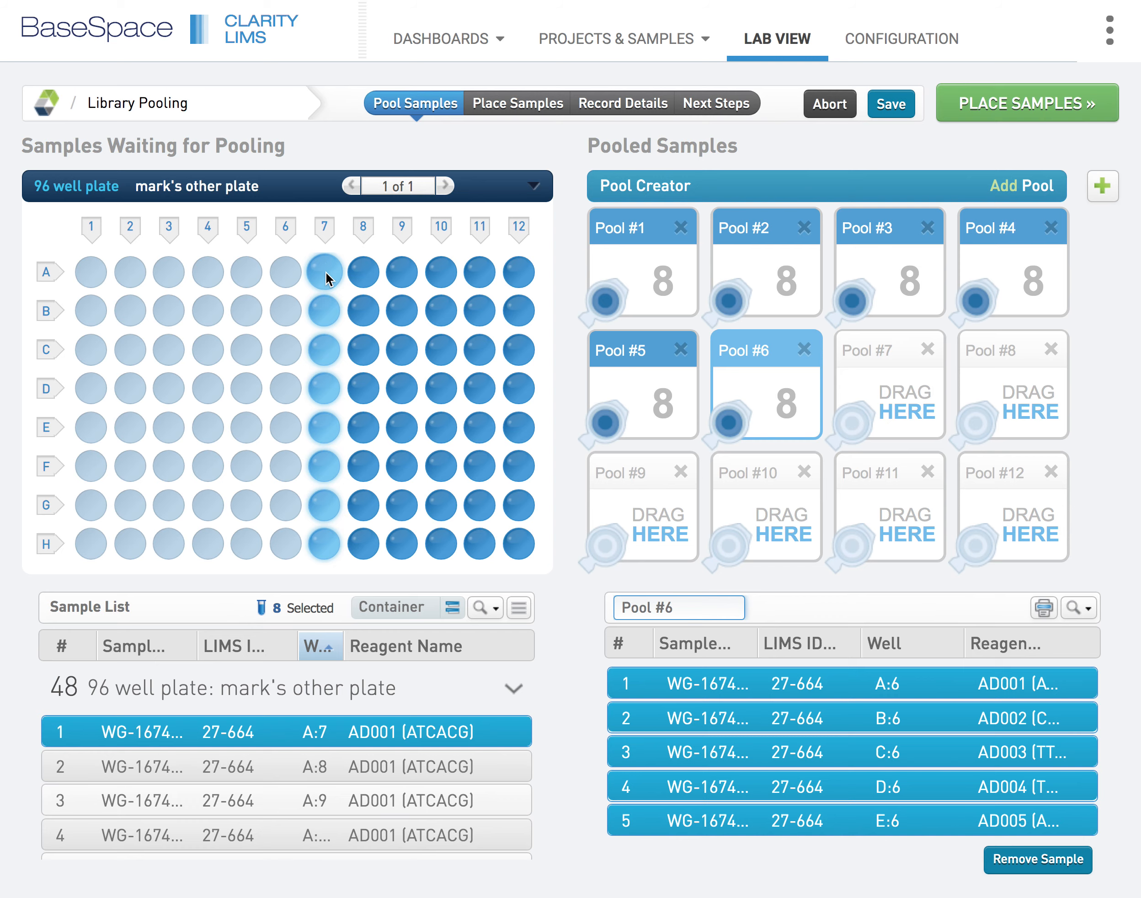
left_click_drag(326, 281, 894, 387)
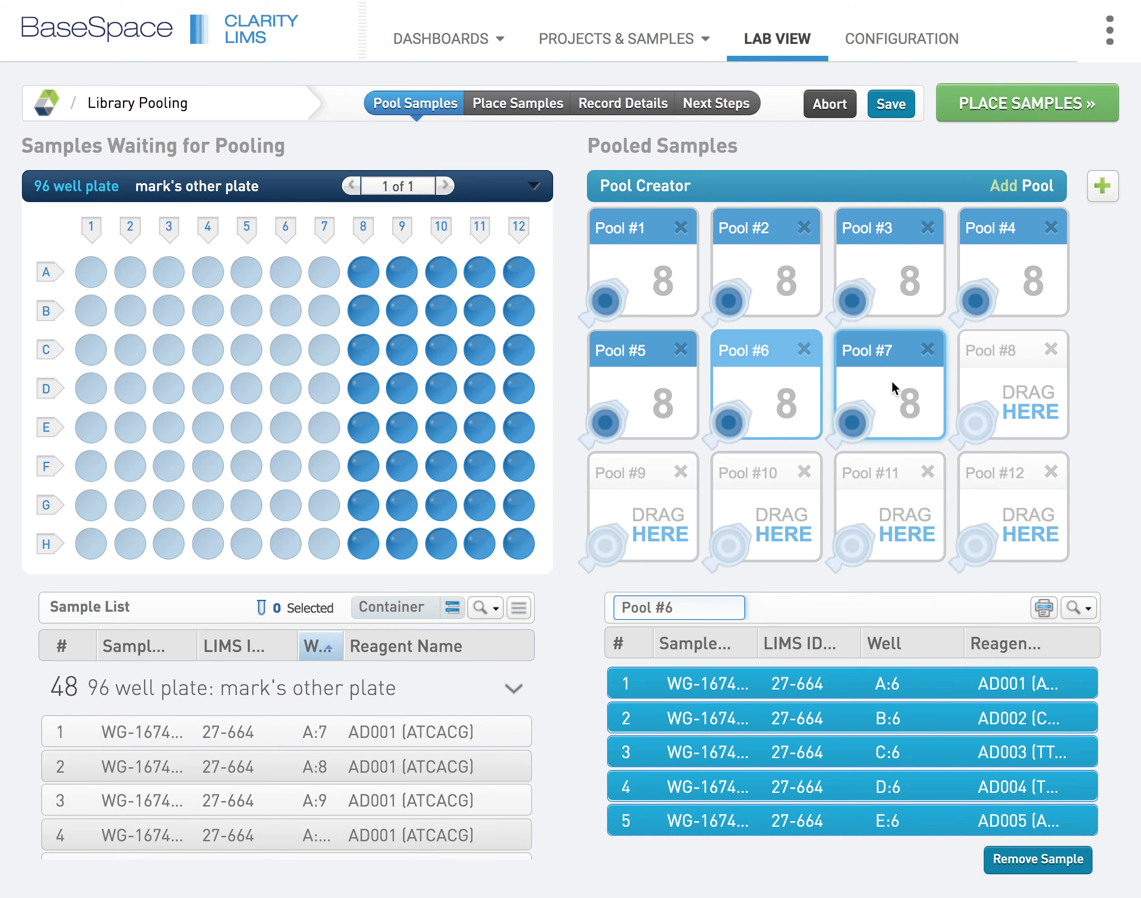
left_click(366, 238)
left_click_drag(366, 265, 977, 367)
Pool the samples of plate columns 9, 10, 11 and 12 into Pools #9, #10, #11 and #12, one column per pool
left_click(402, 227)
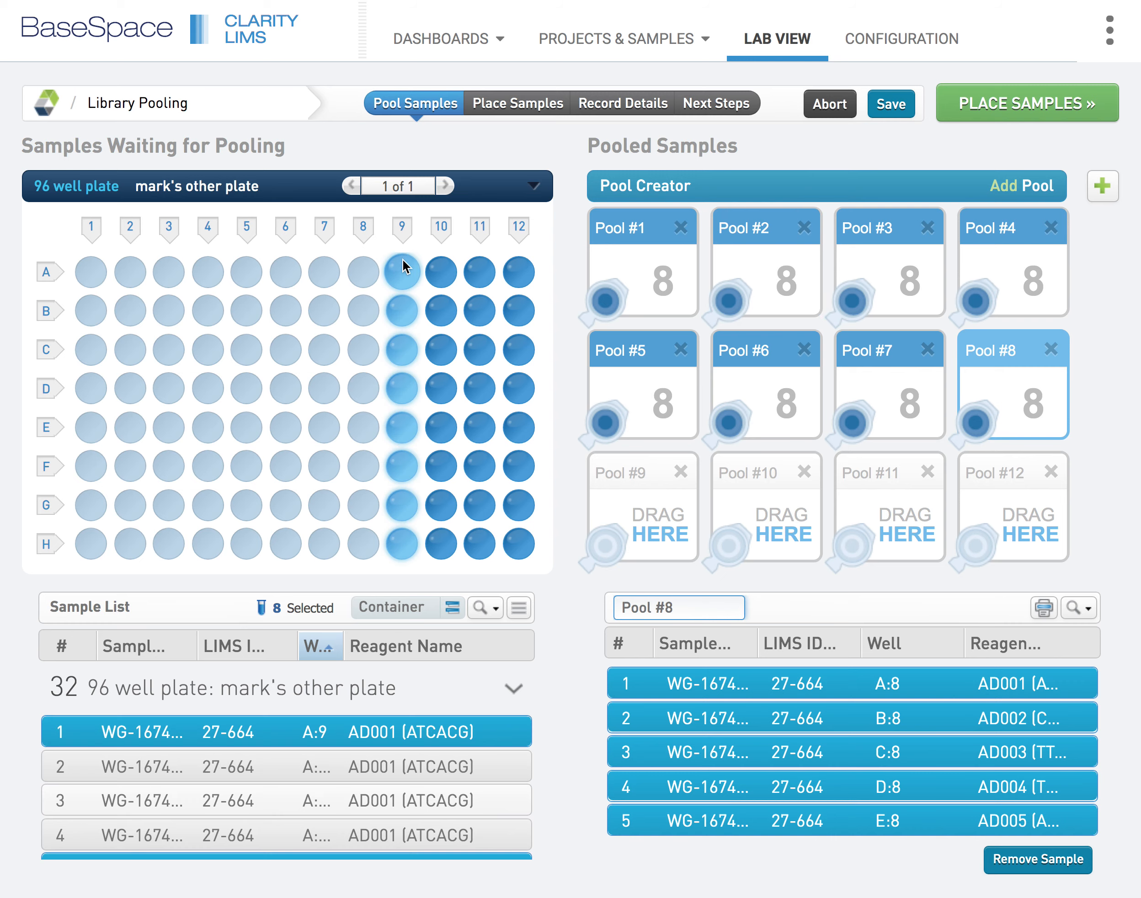
left_click_drag(402, 276, 662, 503)
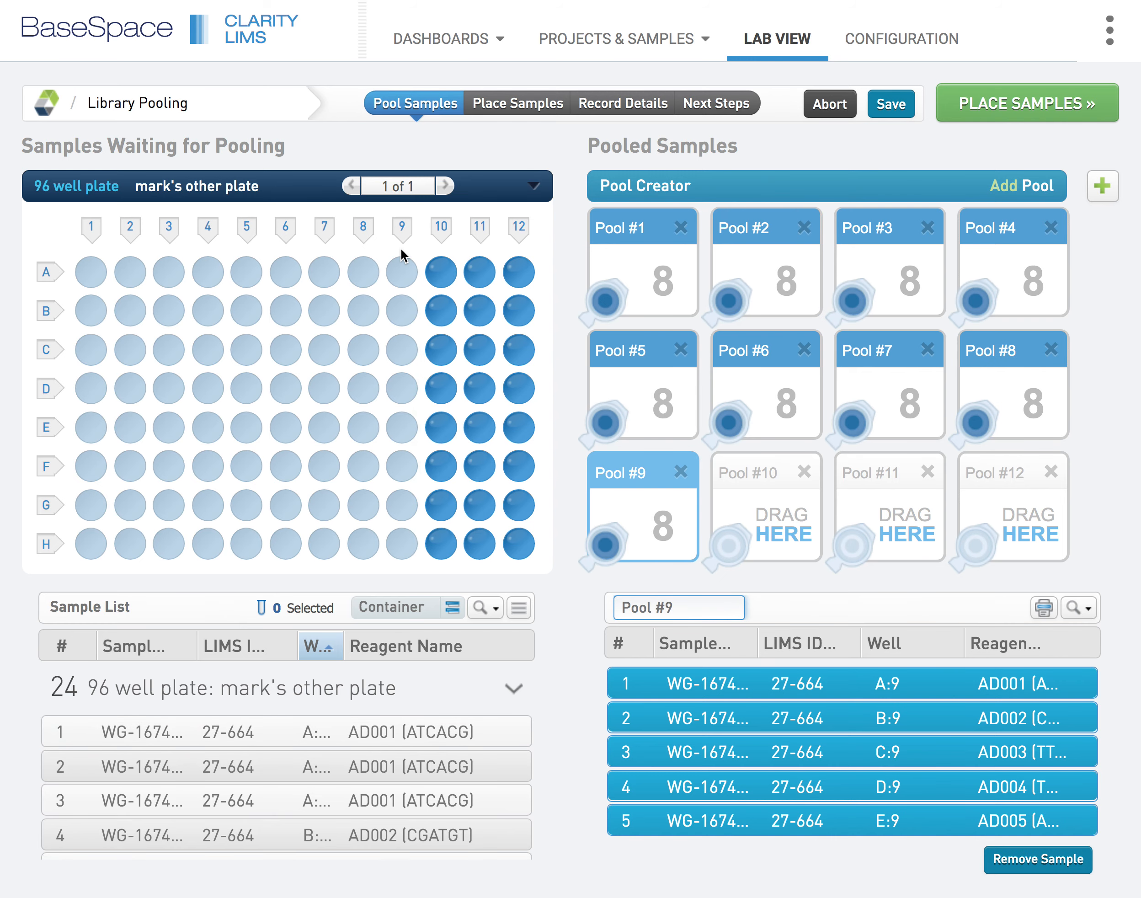
left_click(441, 233)
left_click_drag(443, 281, 770, 524)
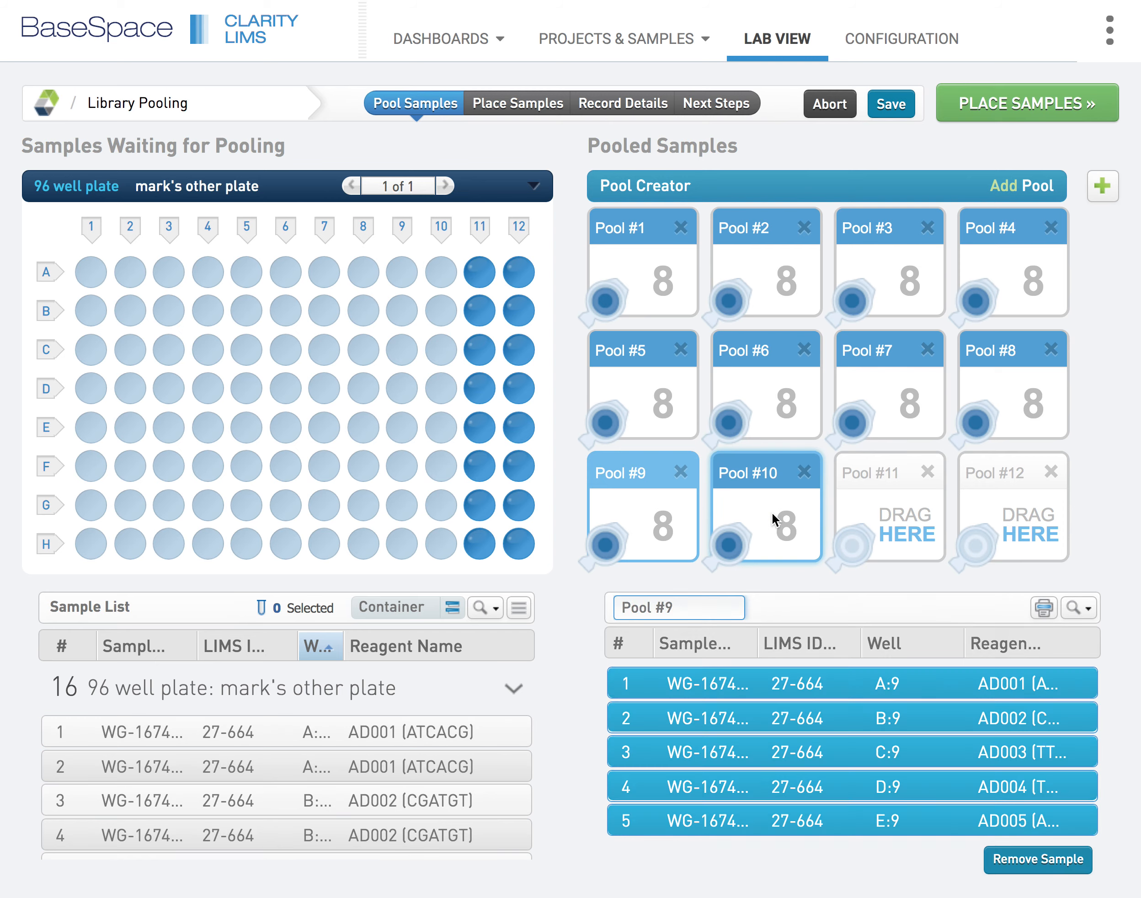
left_click(479, 233)
left_click_drag(480, 269, 912, 526)
left_click(520, 231)
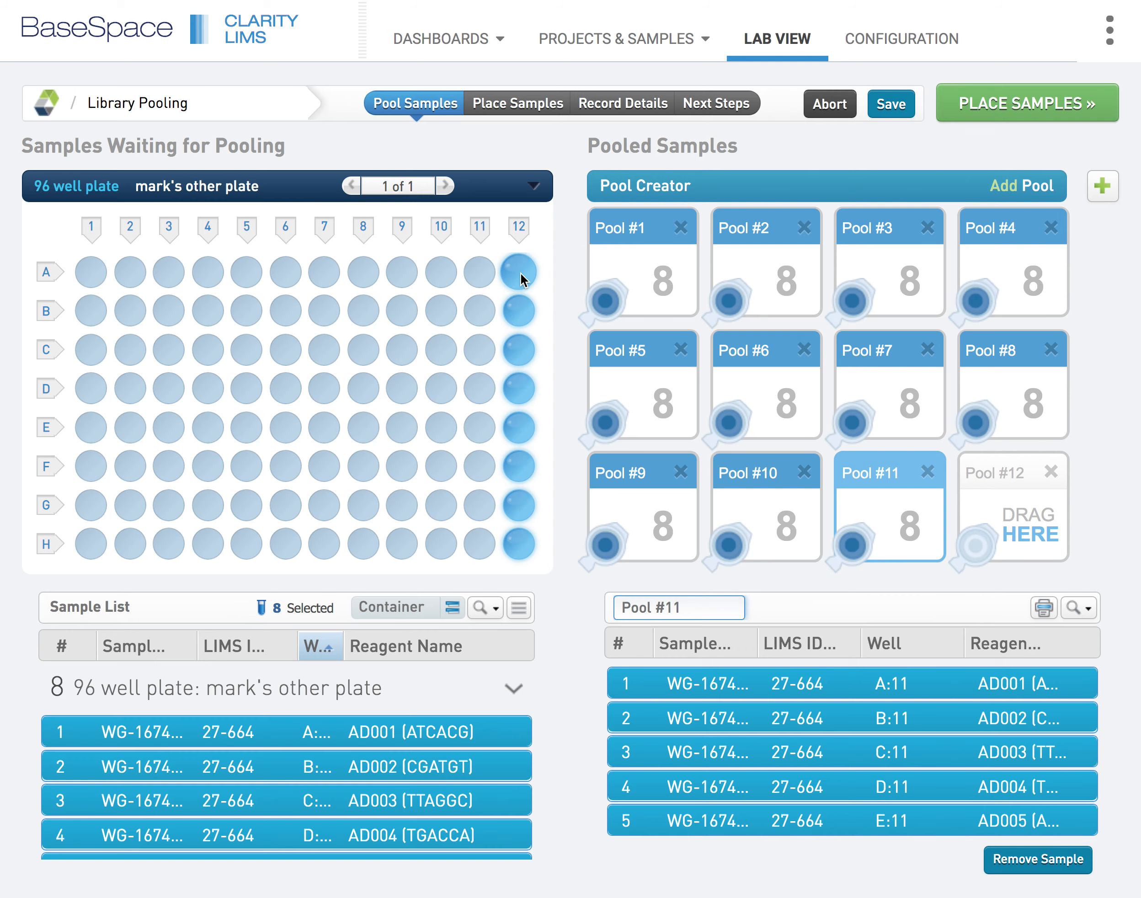
left_click_drag(522, 274, 1017, 506)
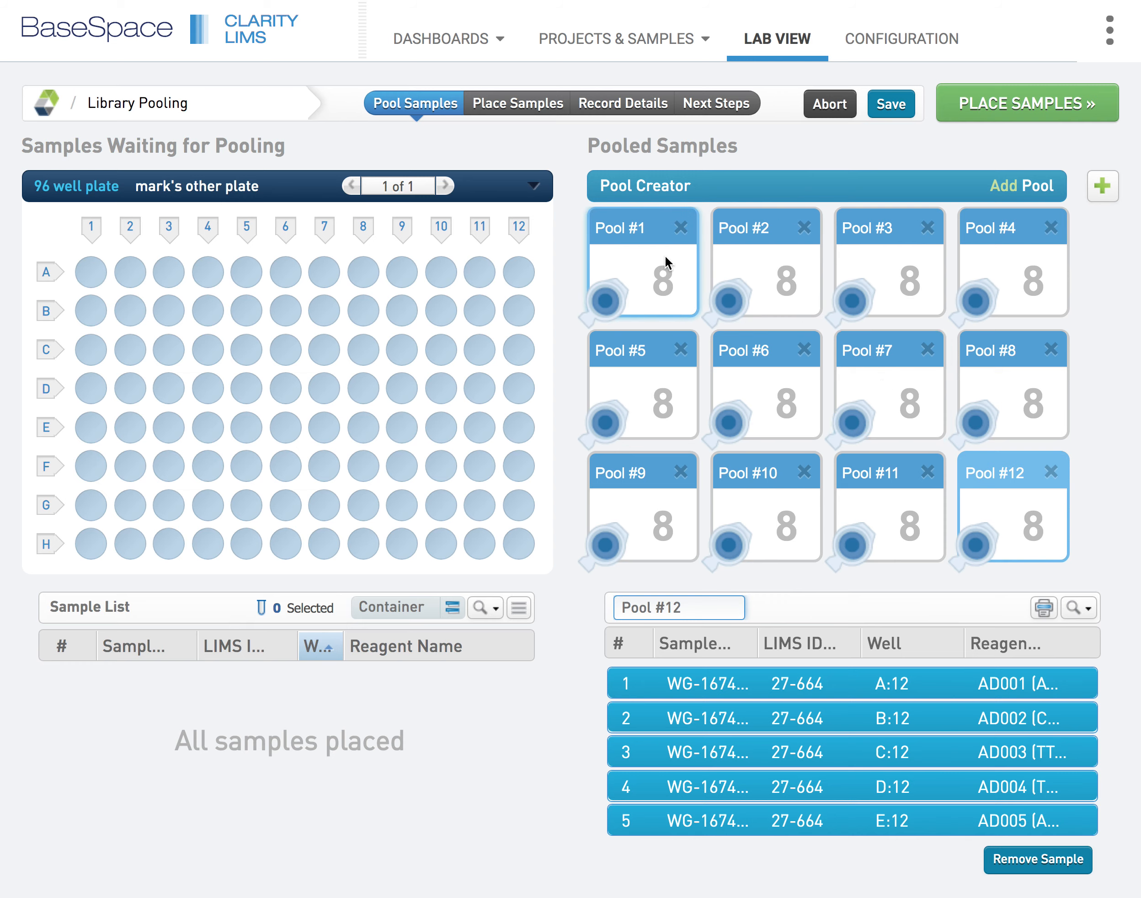
left_click(650, 261)
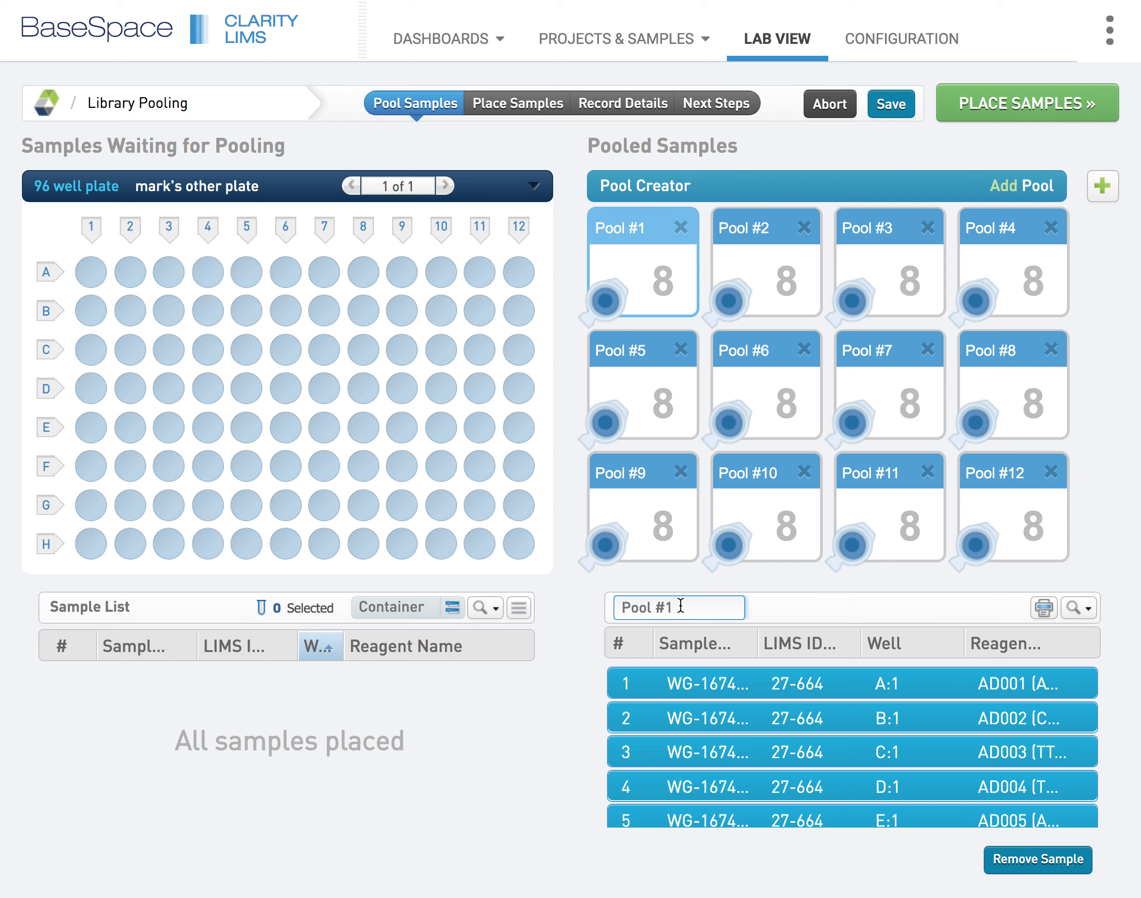
key("BackSpace")
key("BackSpace")
key("BackSpace")
key("BackSpace")
key("BackSpace")
key("BackSpace")
key("BackSpace")
type("20200229-01")
key("Return")
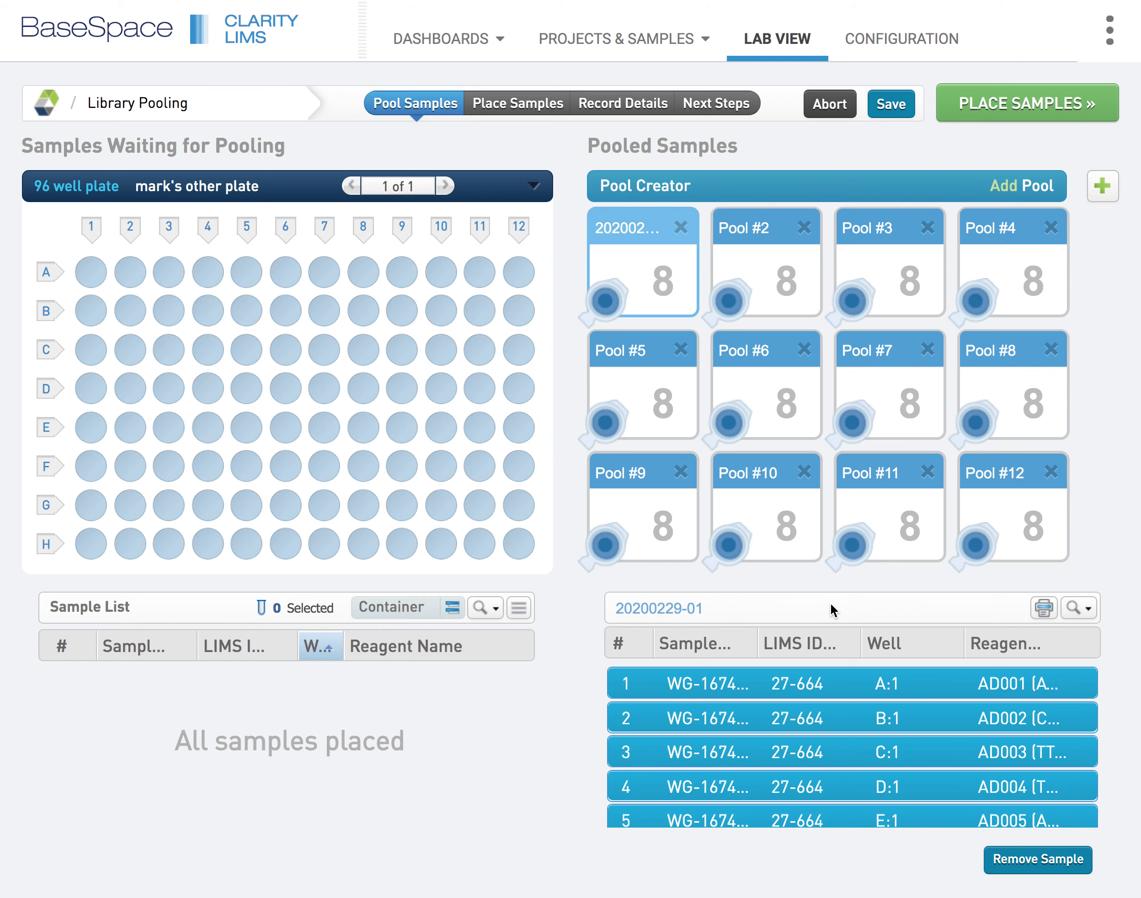
Open the printable pool composition report and review the samples, reagents and source wells listed for each pool
left_click(1045, 609)
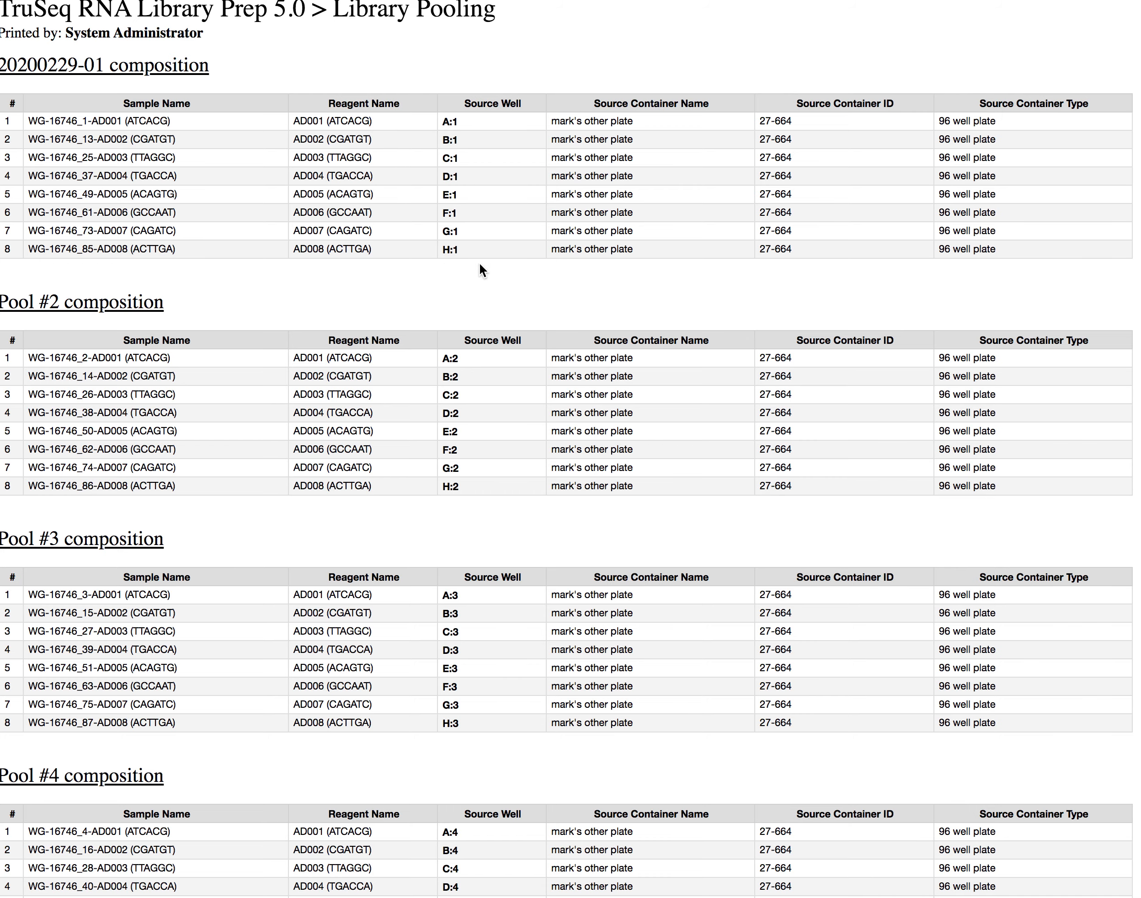
scroll(480, 264, "down", 15)
scroll(480, 264, "down", 15)
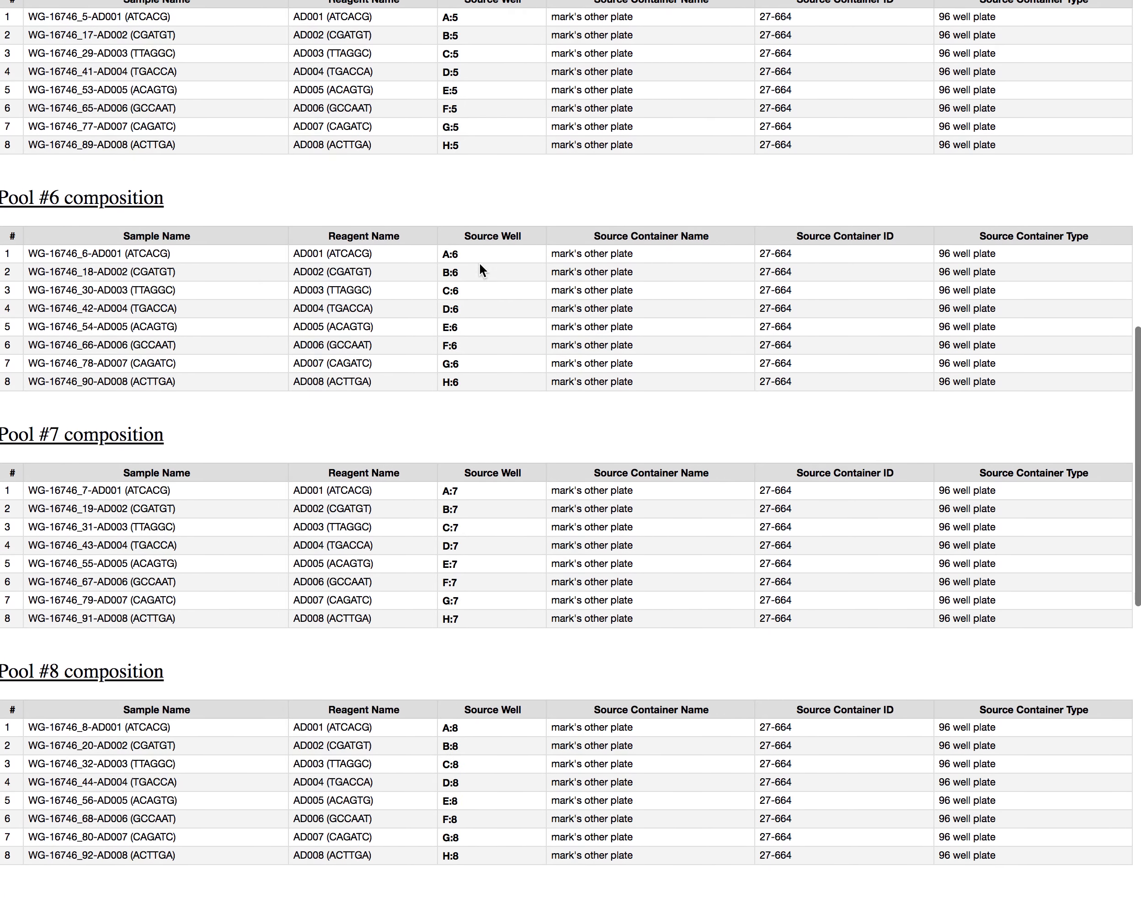
scroll(480, 267, "down", 5)
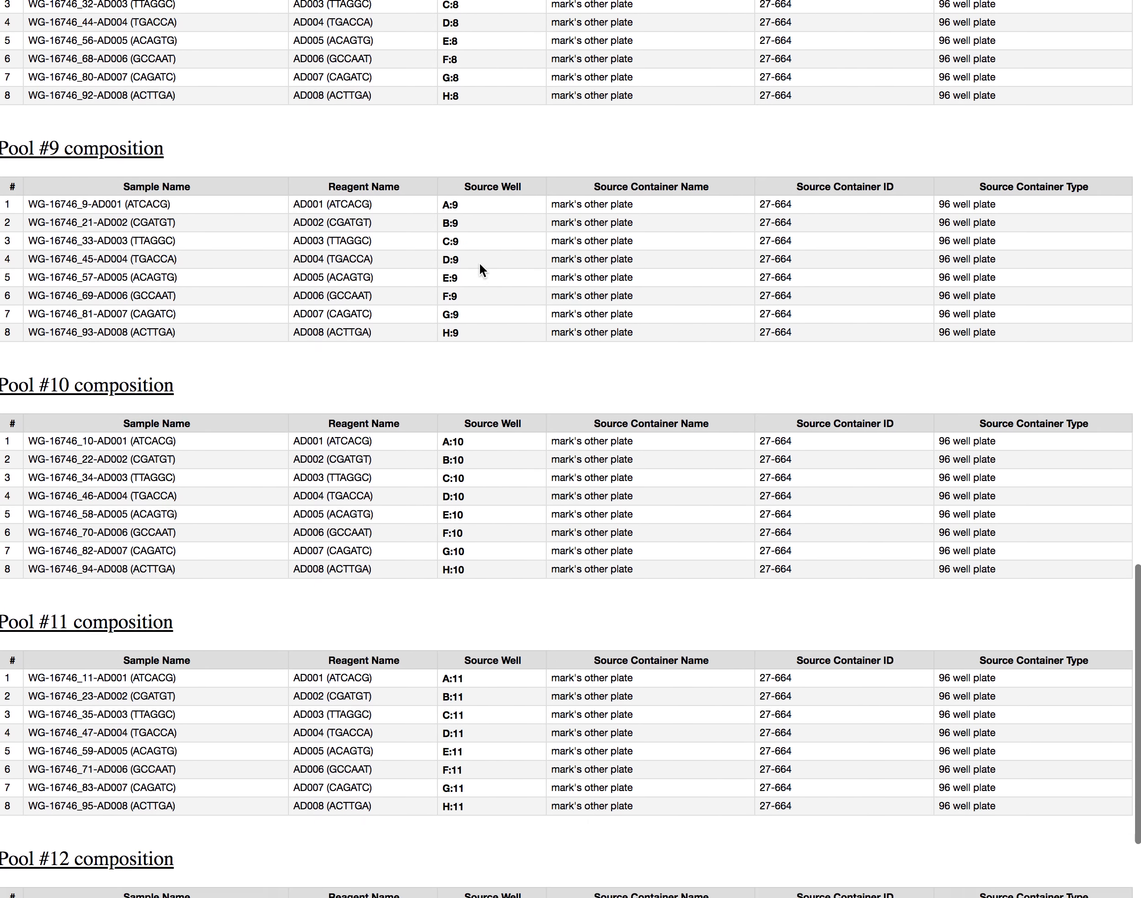
scroll(480, 267, "up", 20)
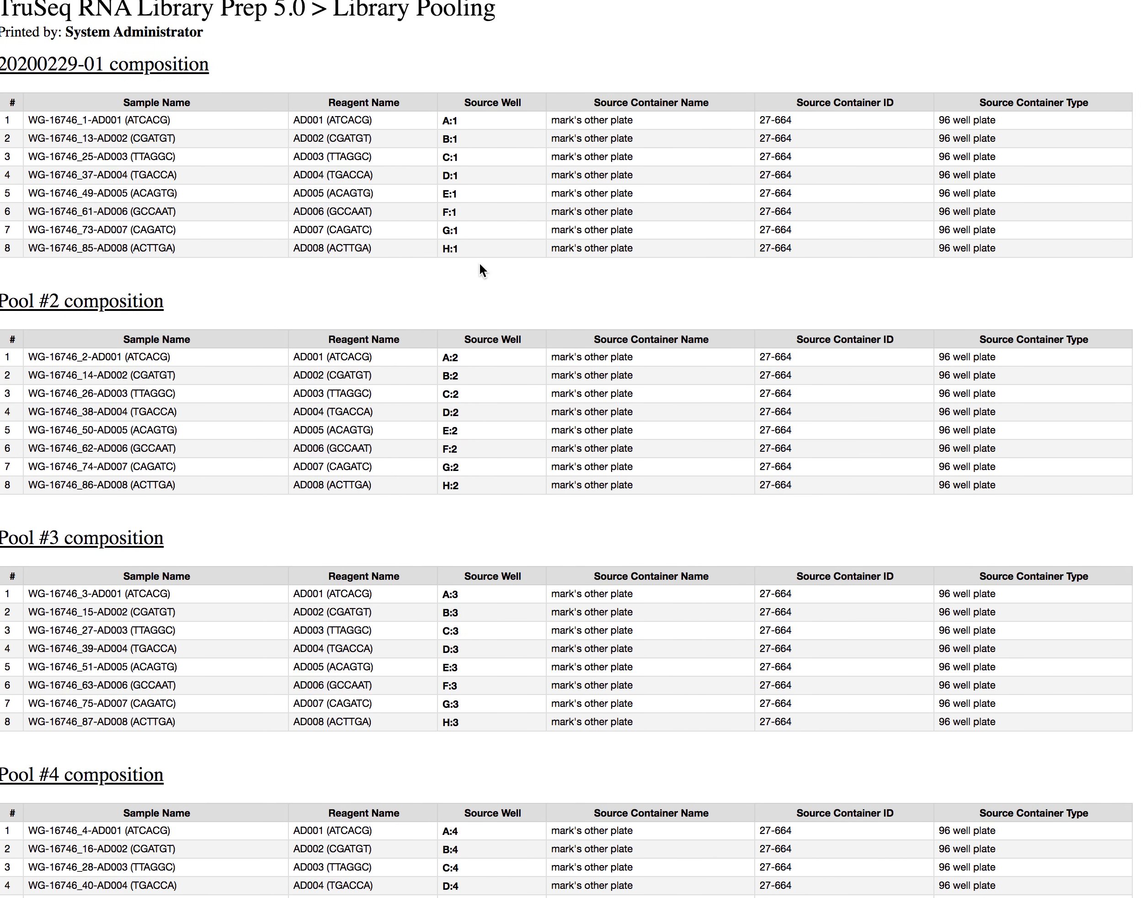
scroll(479, 263, "up", 1)
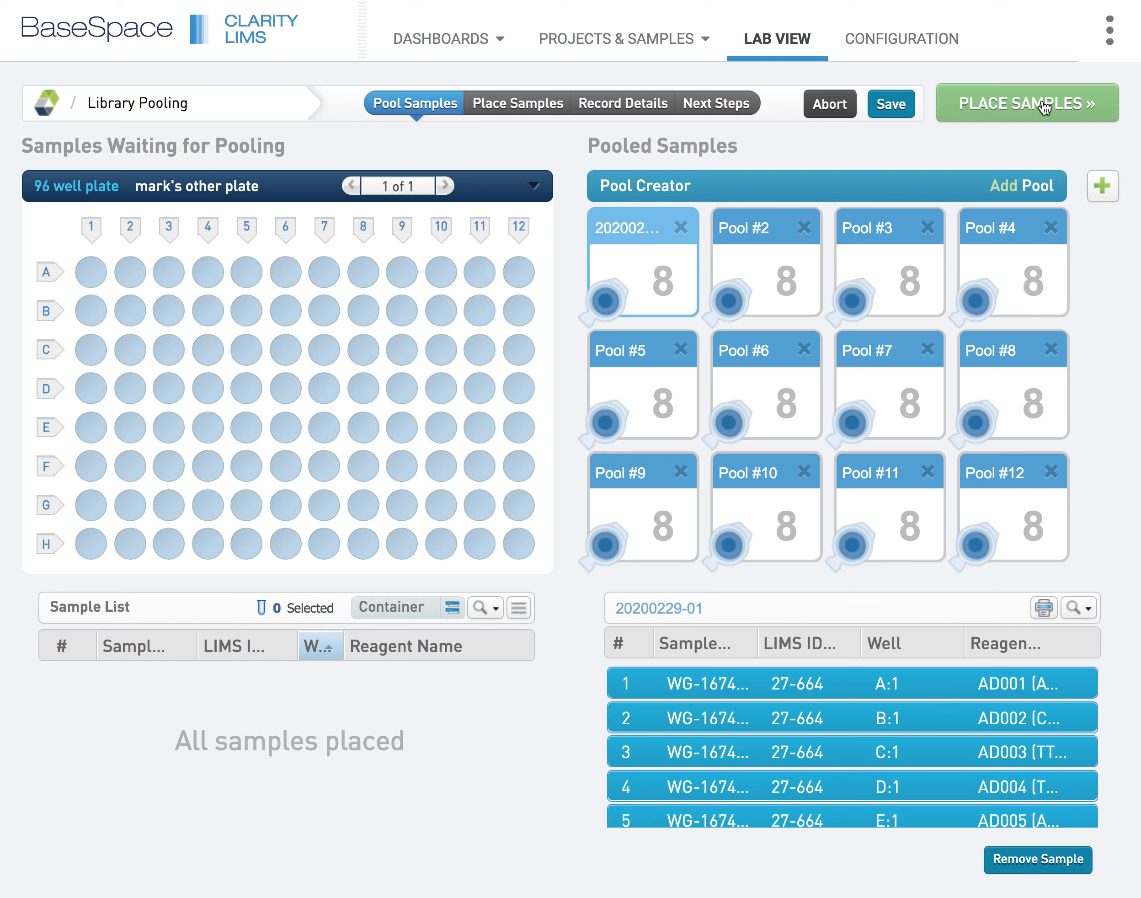
Proceed to sample placement and place all twelve pools on the 96 well plate, filling by row from well A:1
left_click(1043, 106)
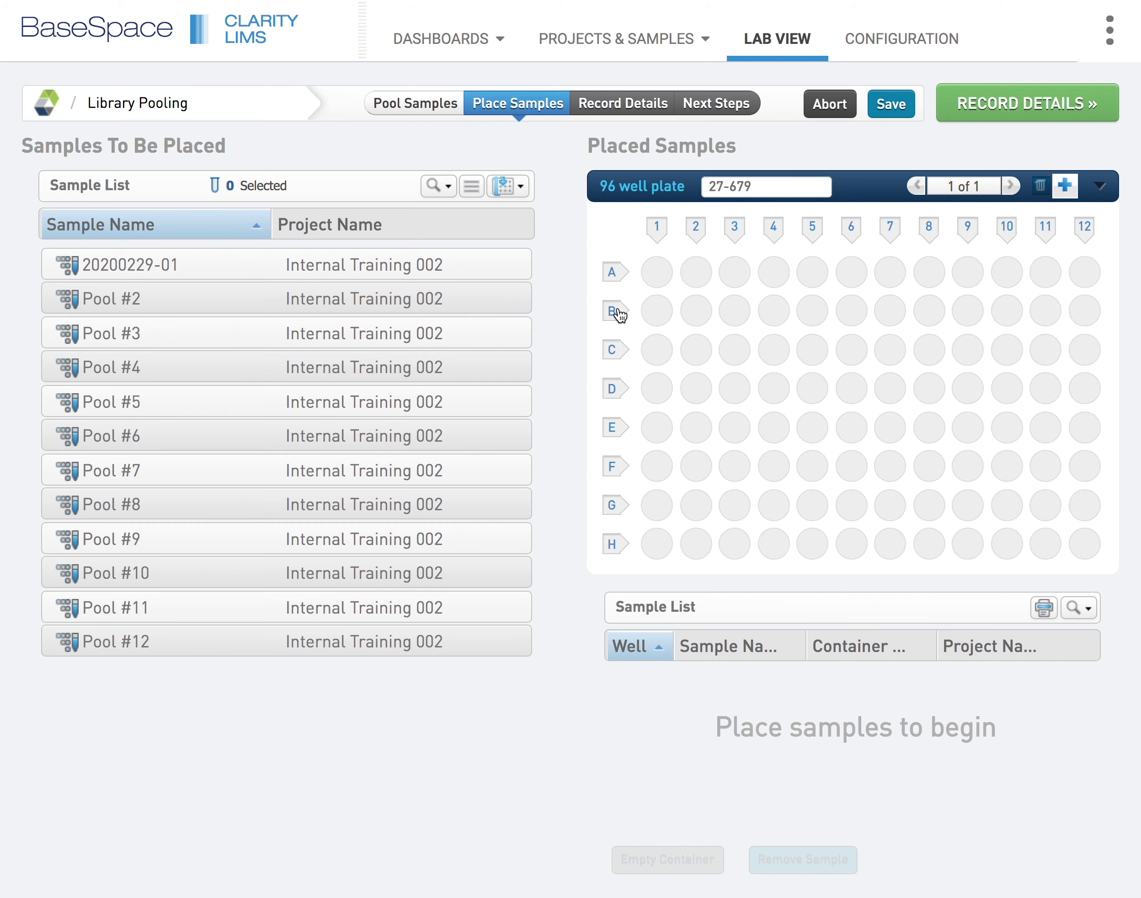
left_click(509, 187)
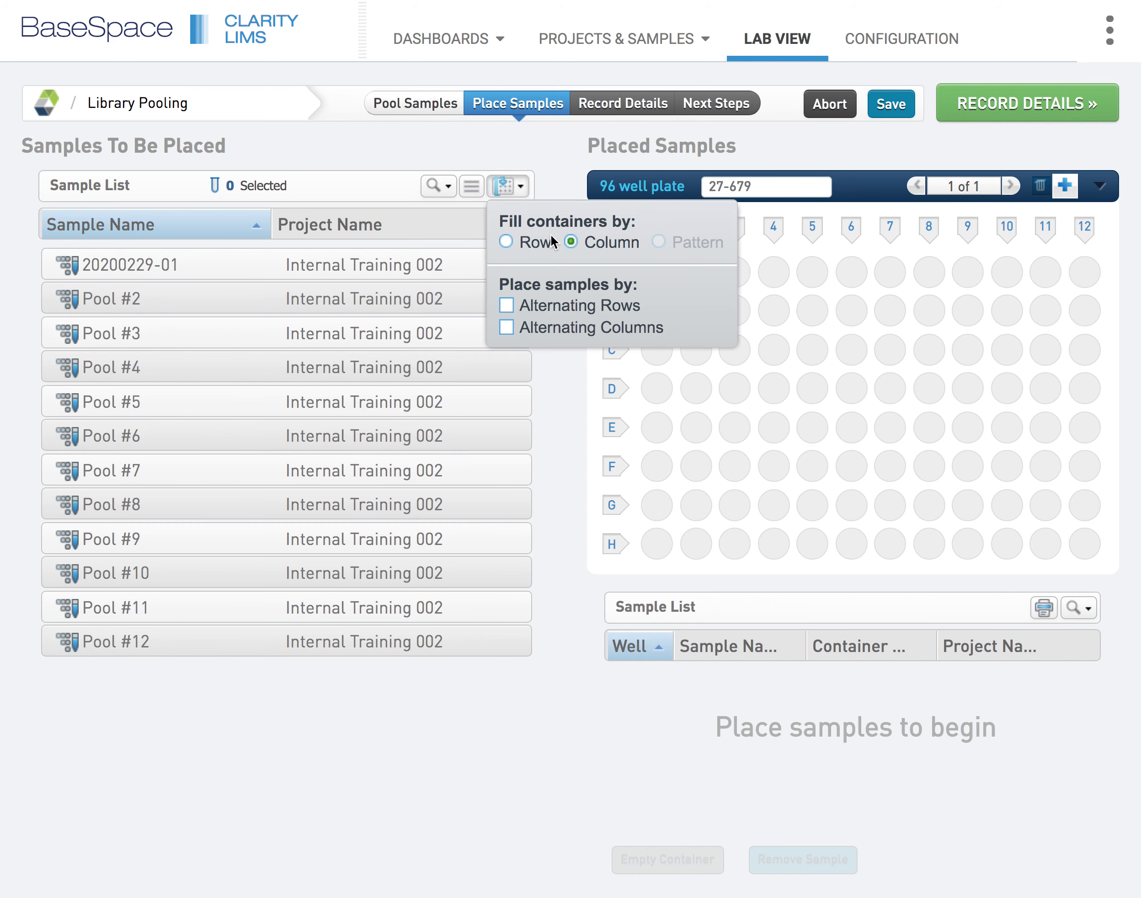
left_click(508, 243)
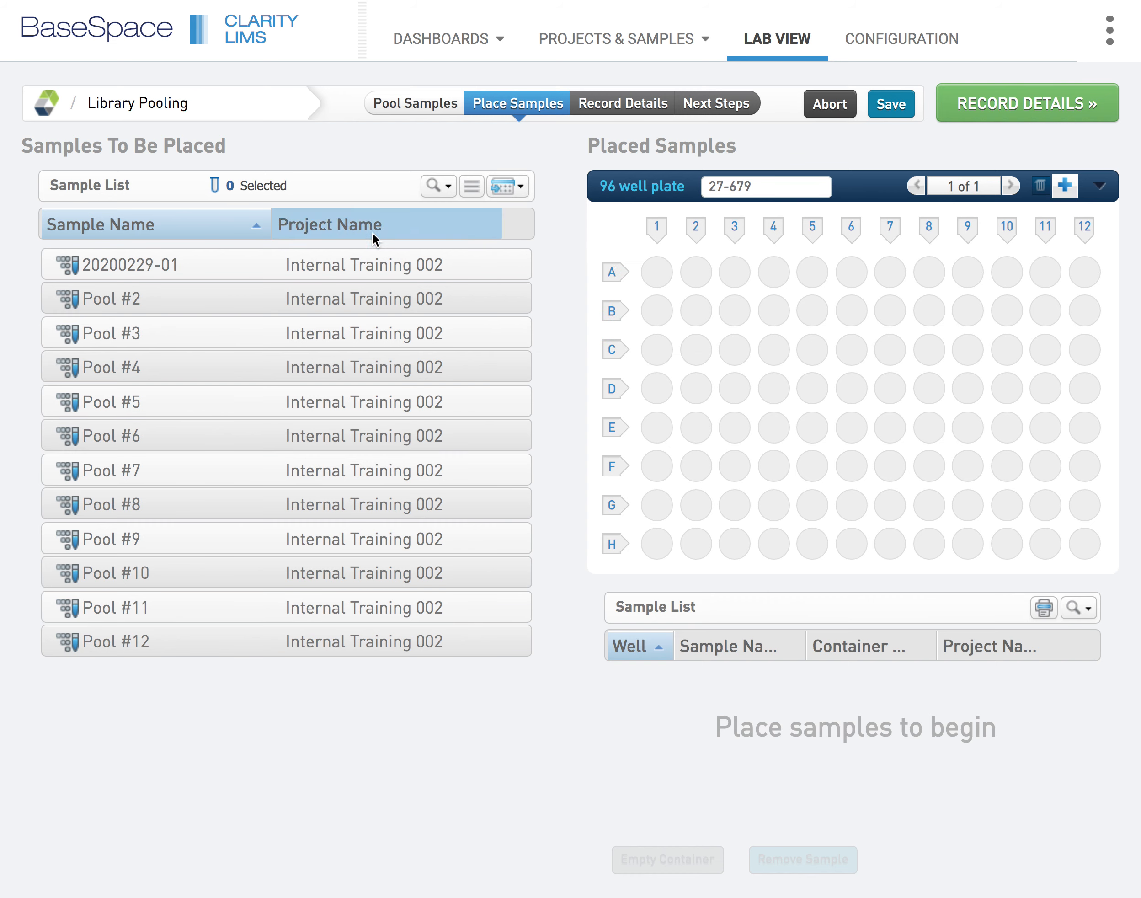
left_click(248, 267)
key("ctrl+a")
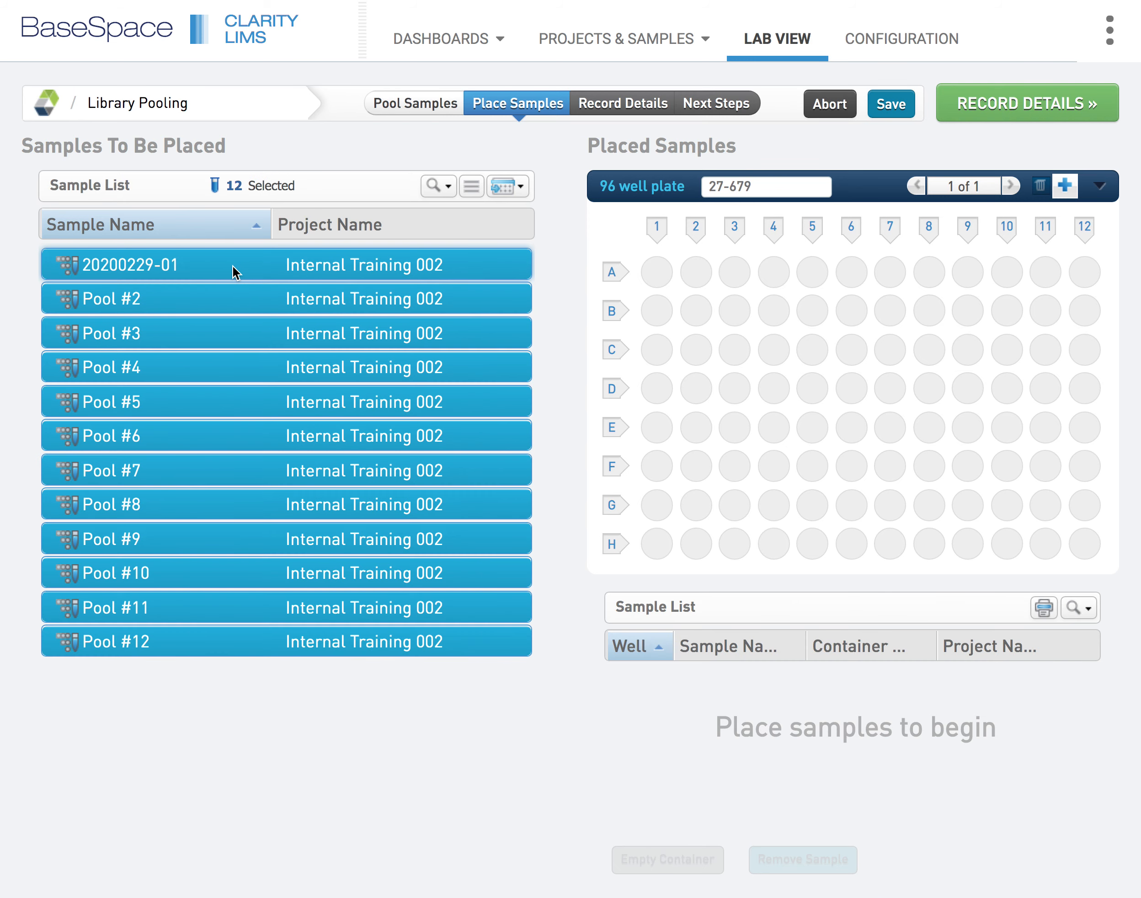
left_click_drag(232, 265, 657, 277)
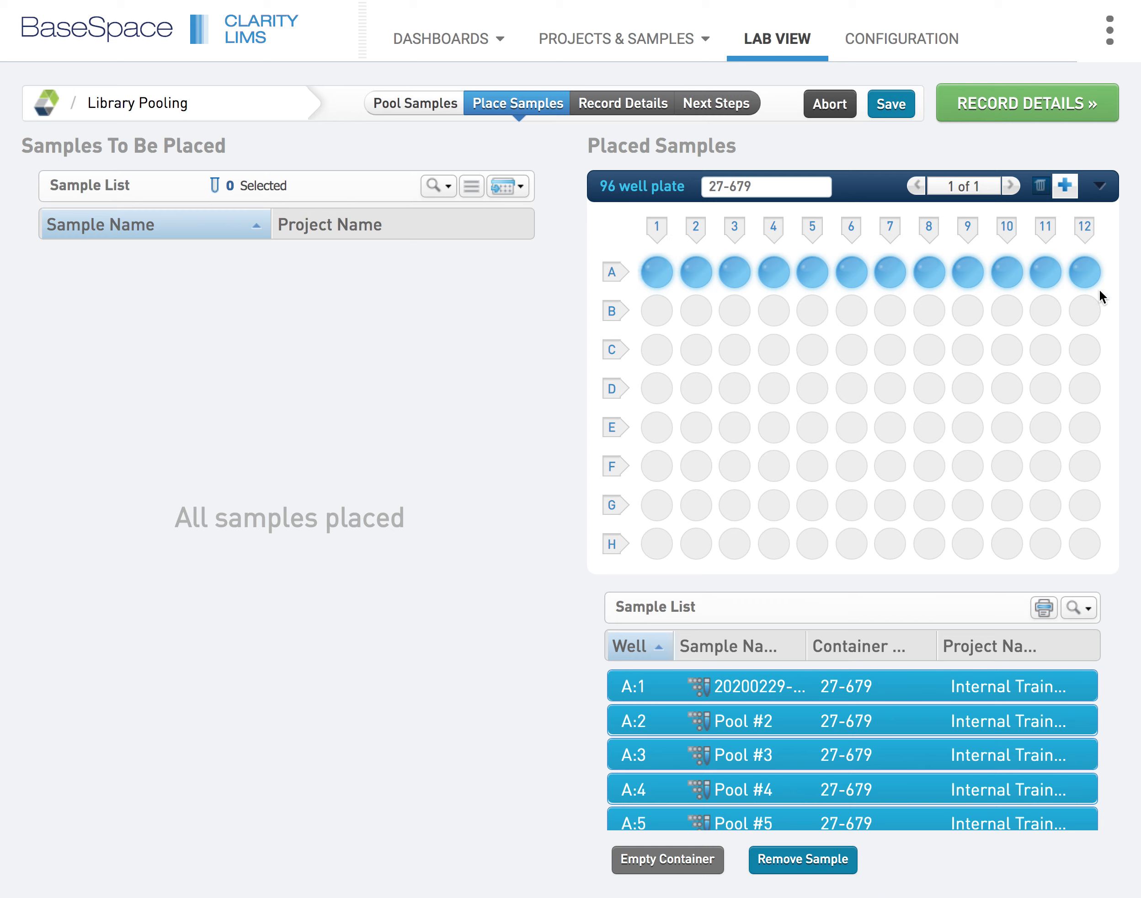
Open the printable sample placement map, review the pools' destination wells, and close it
left_click(1044, 607)
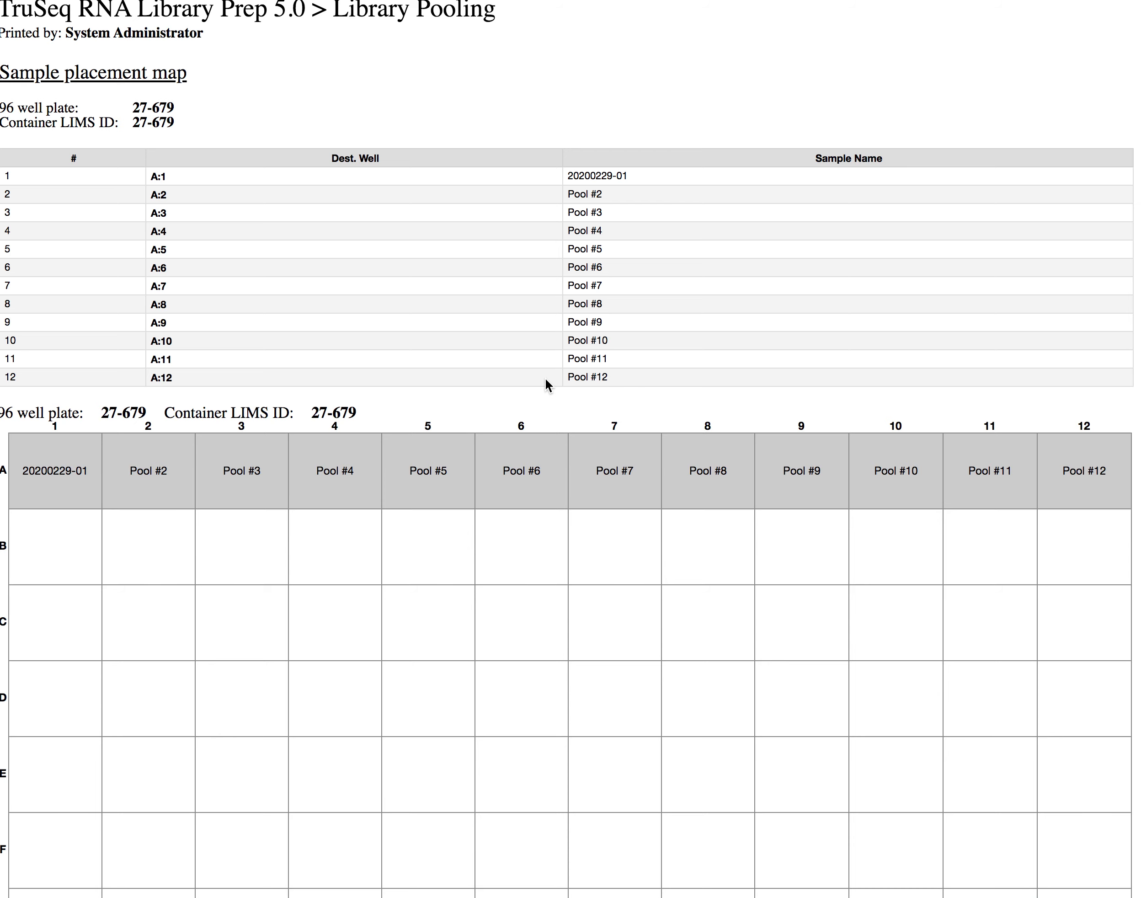
scroll(545, 378, "down", 3)
scroll(544, 379, "up", 3)
key("super+w")
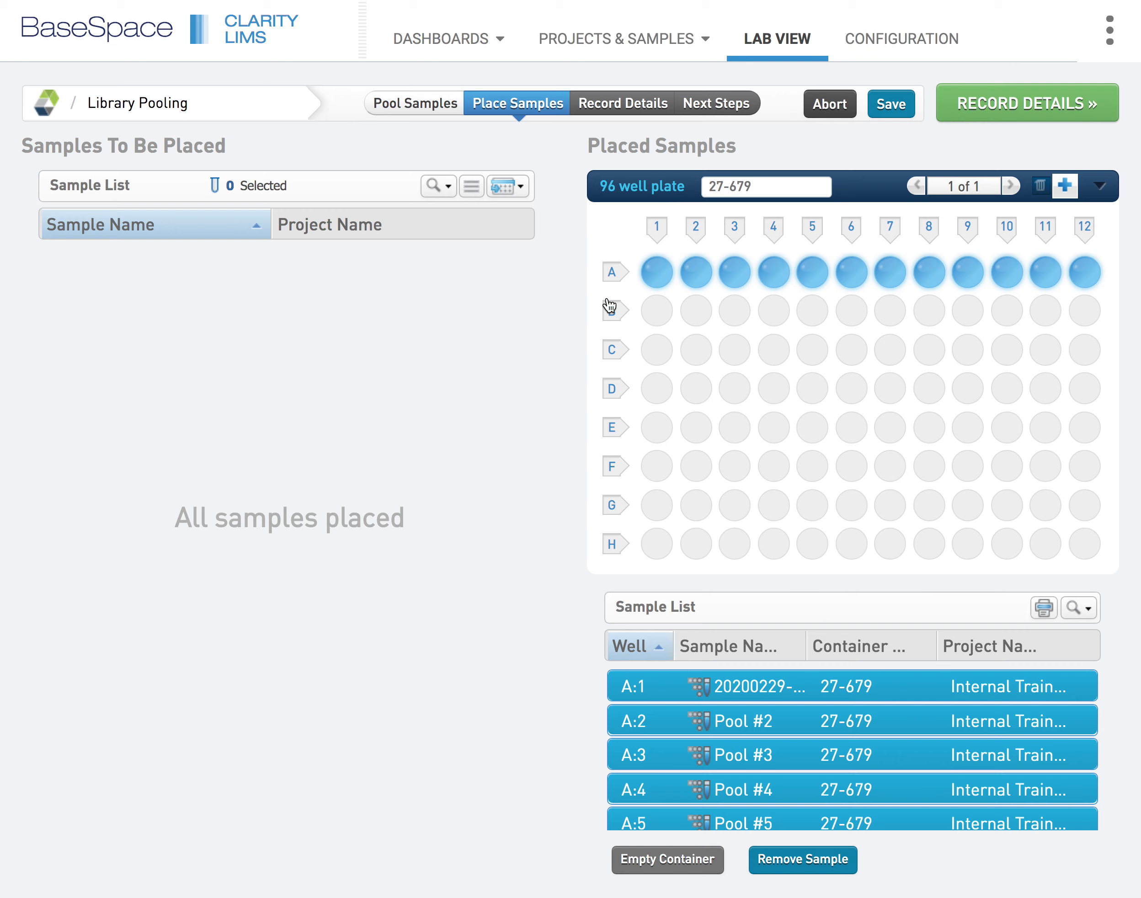
left_click(1027, 101)
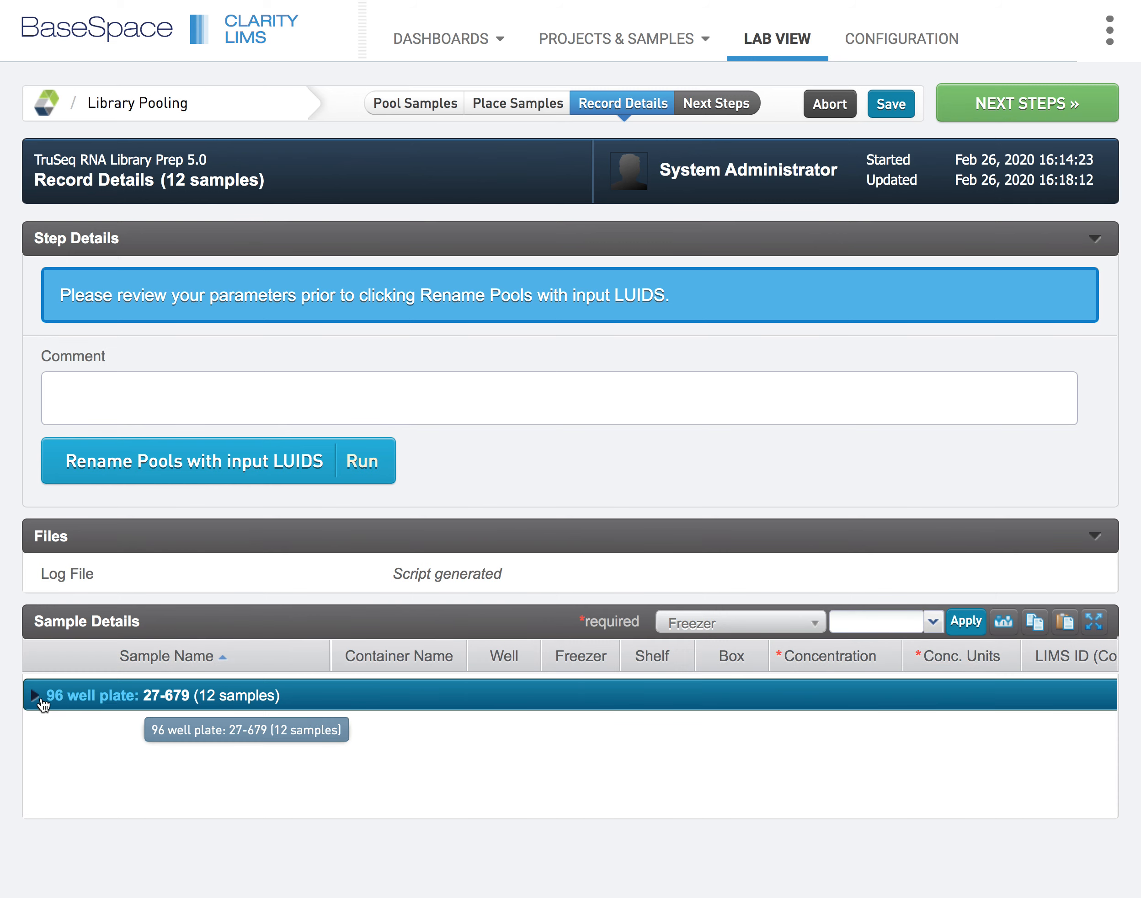
left_click(37, 696)
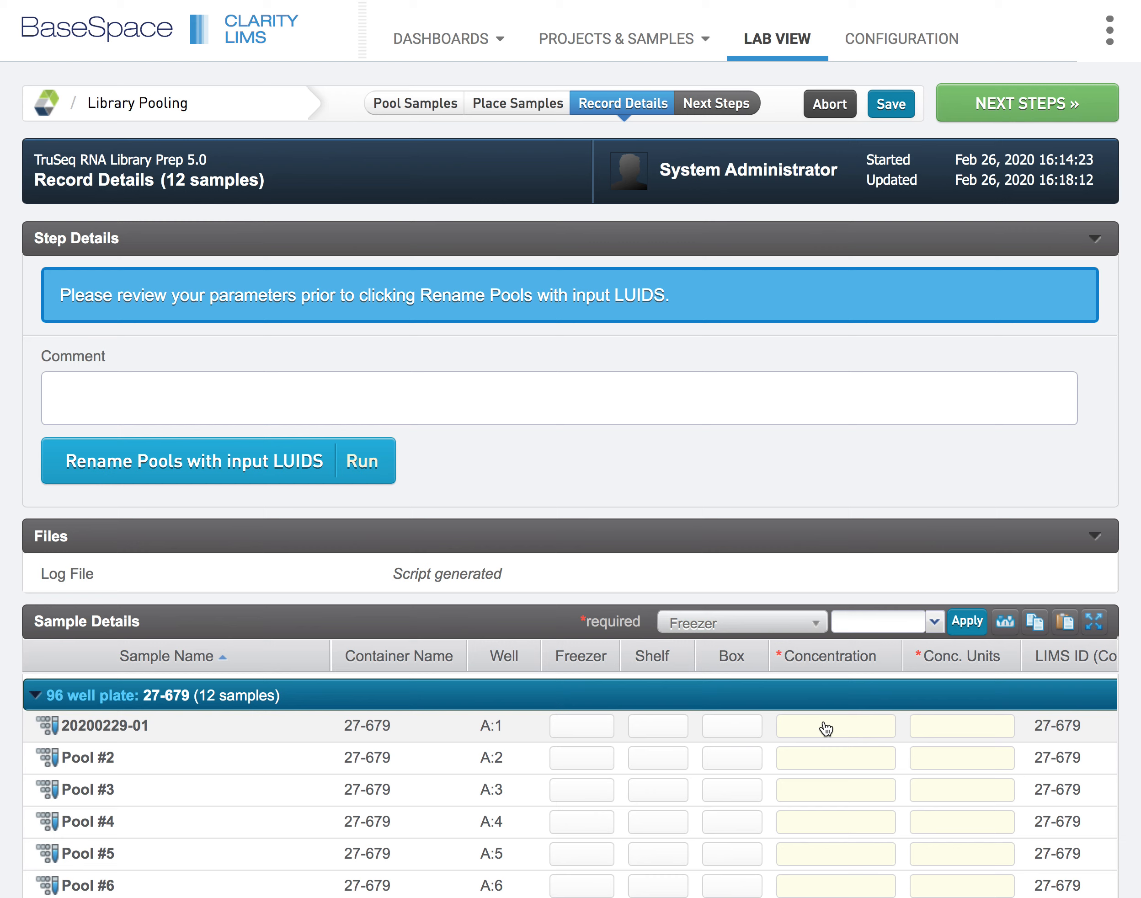
left_click(827, 731)
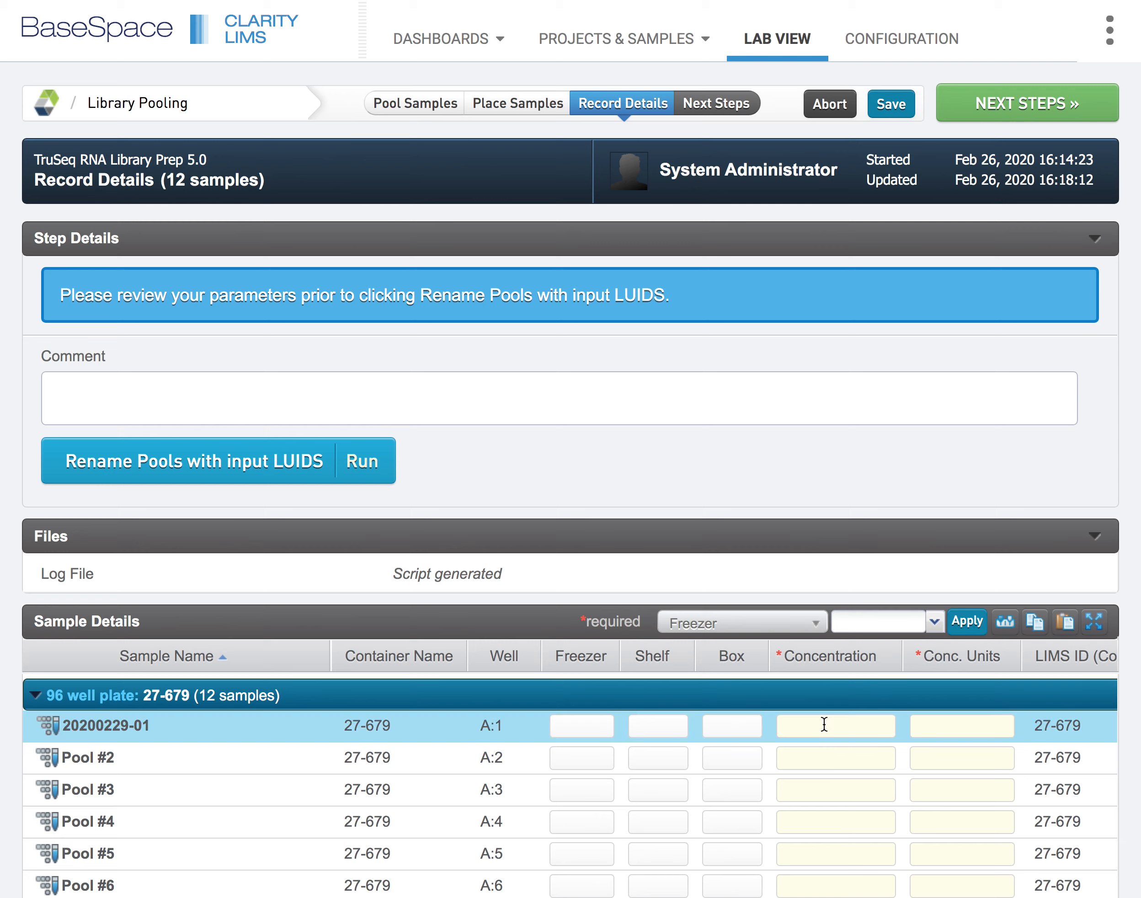
type("10.2")
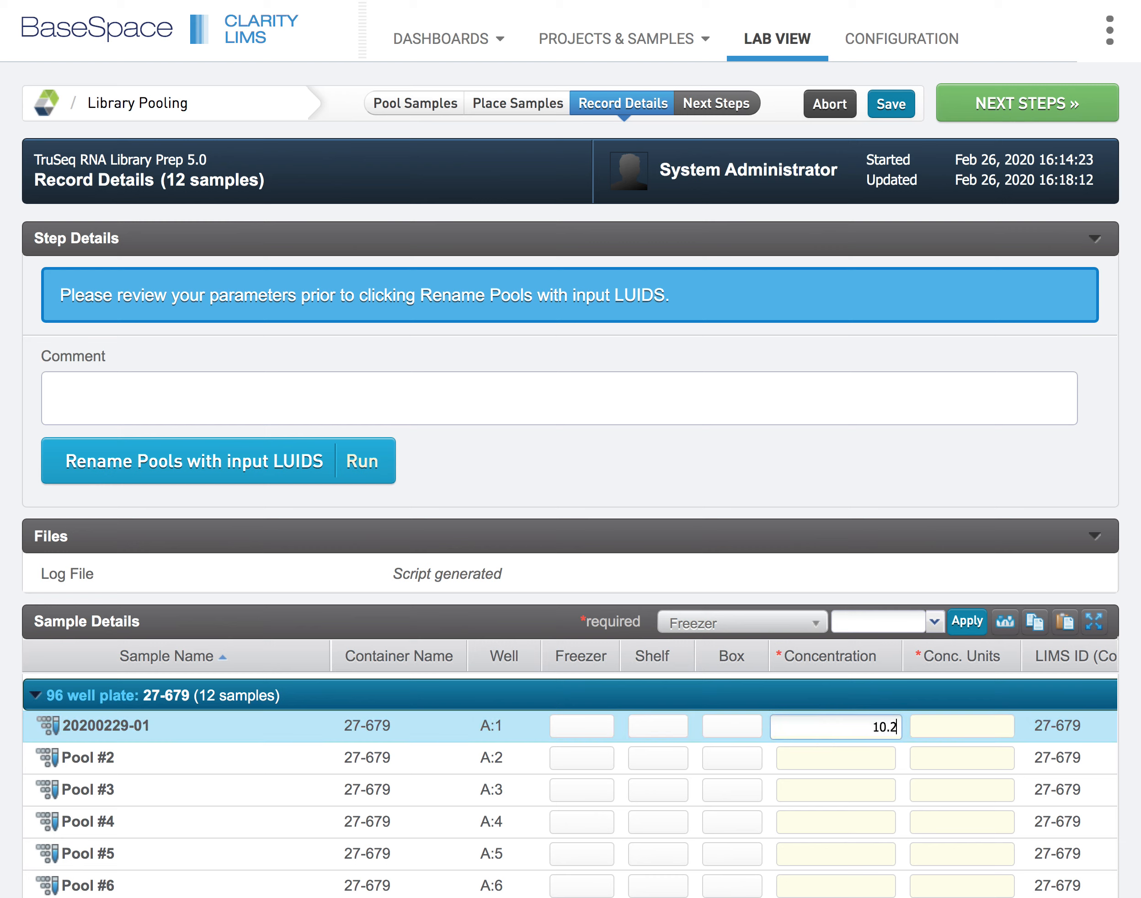
left_click(945, 726)
type("n")
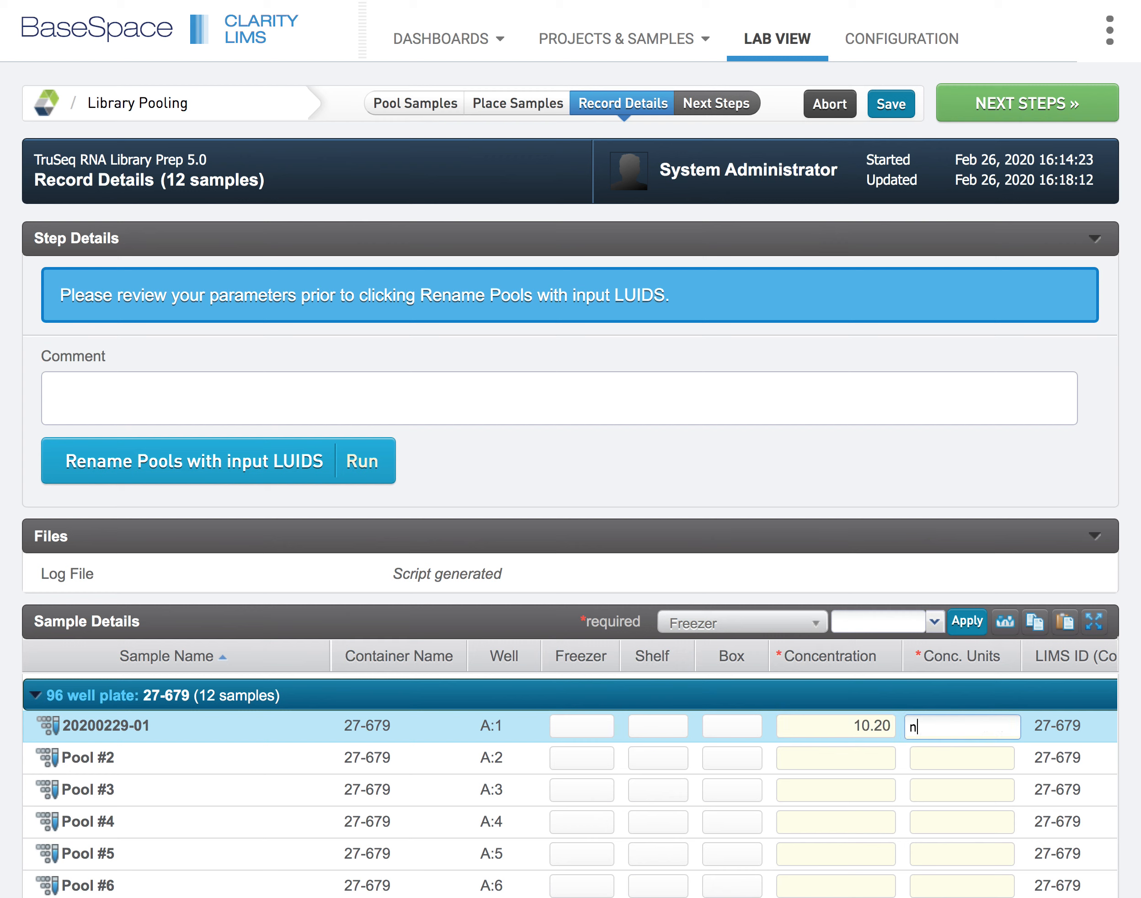
type("g/uL")
scroll(927, 760, "down", 5)
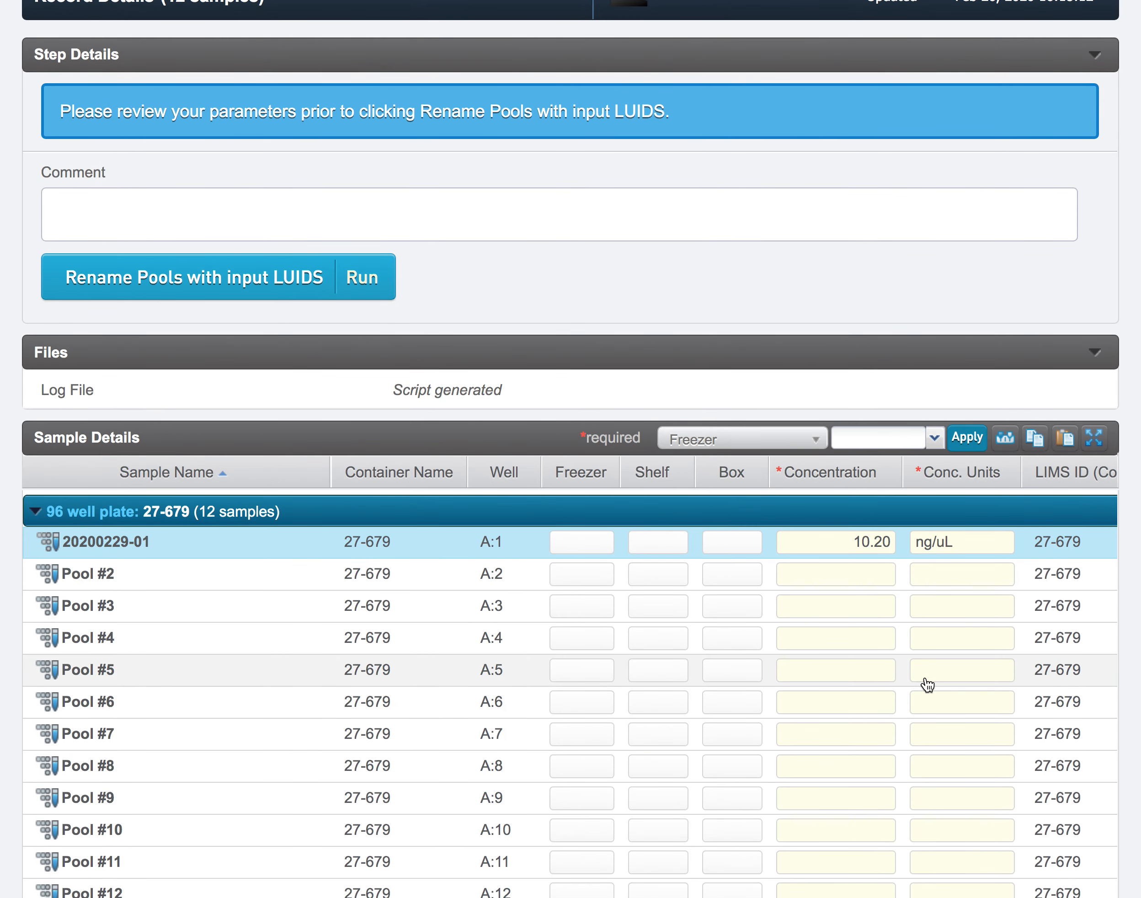
scroll(942, 842, "up", 5)
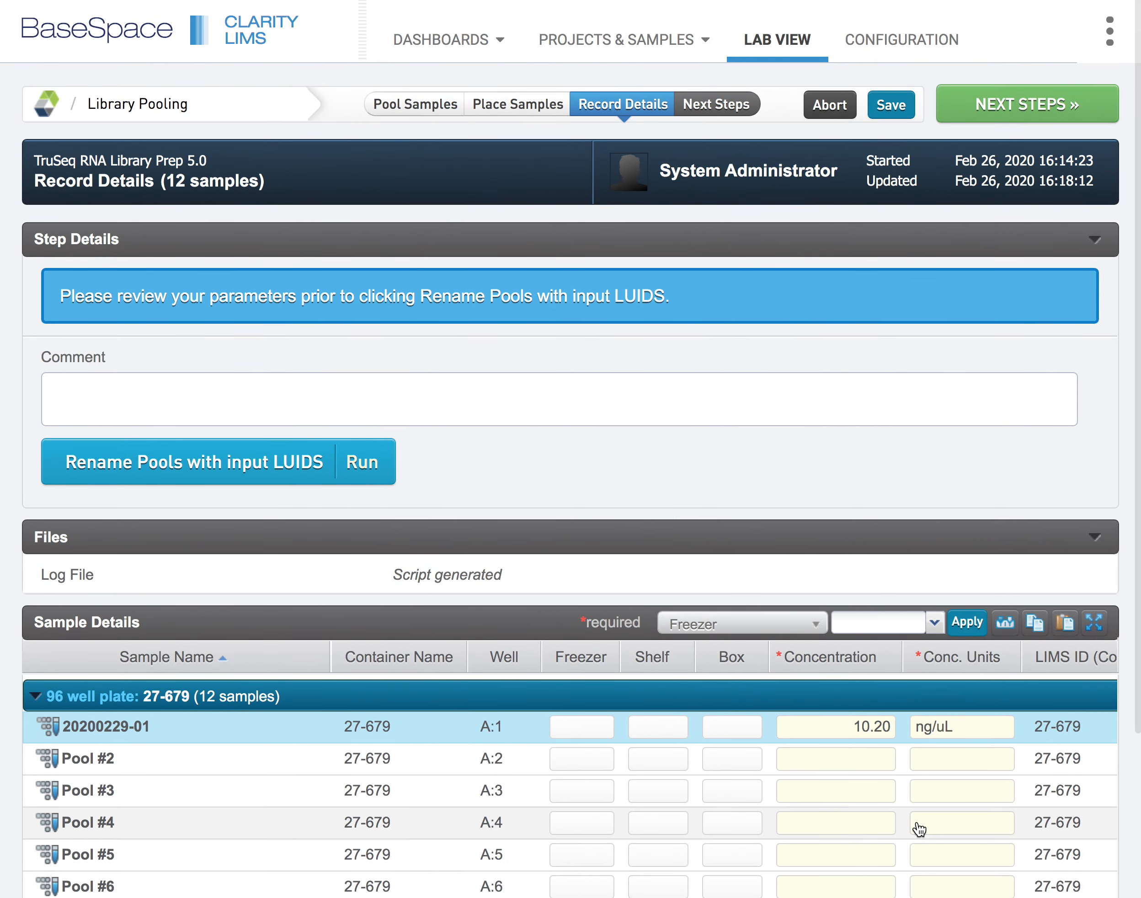
left_click(1063, 110)
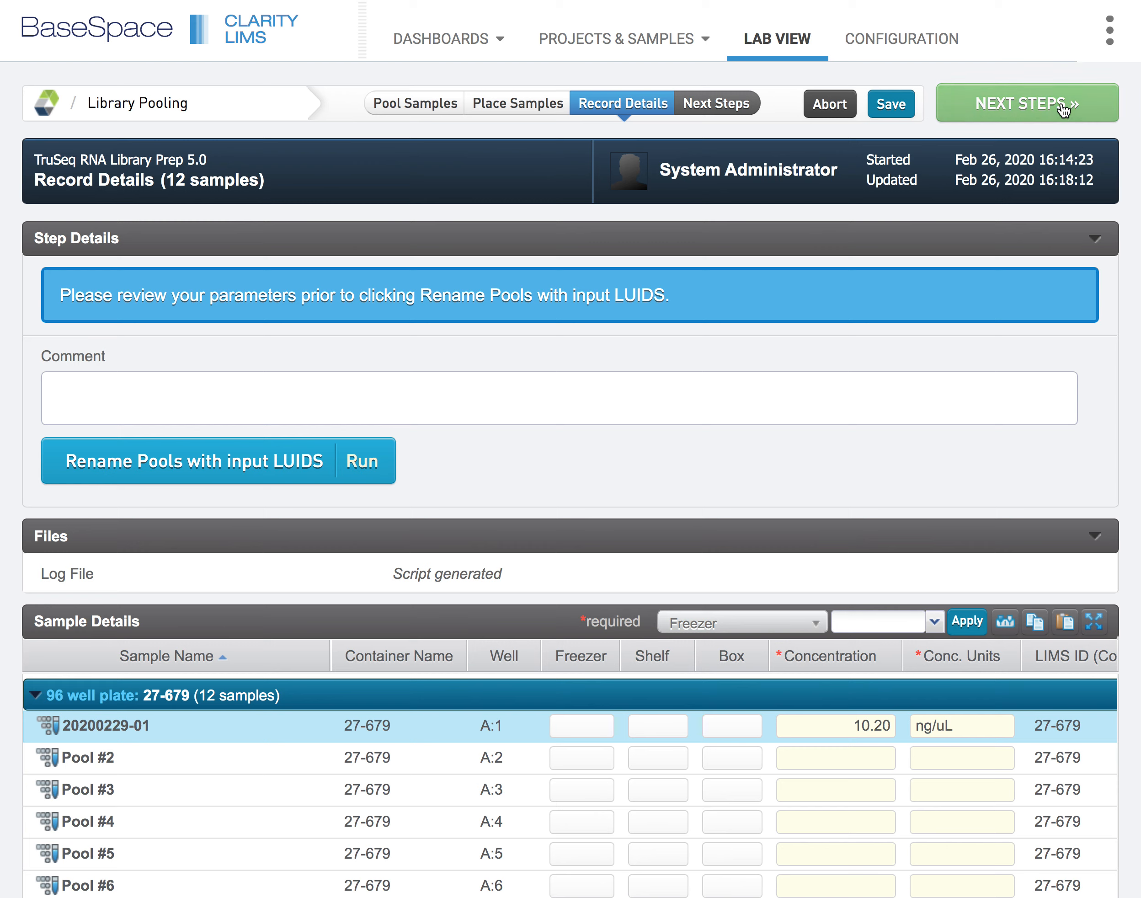